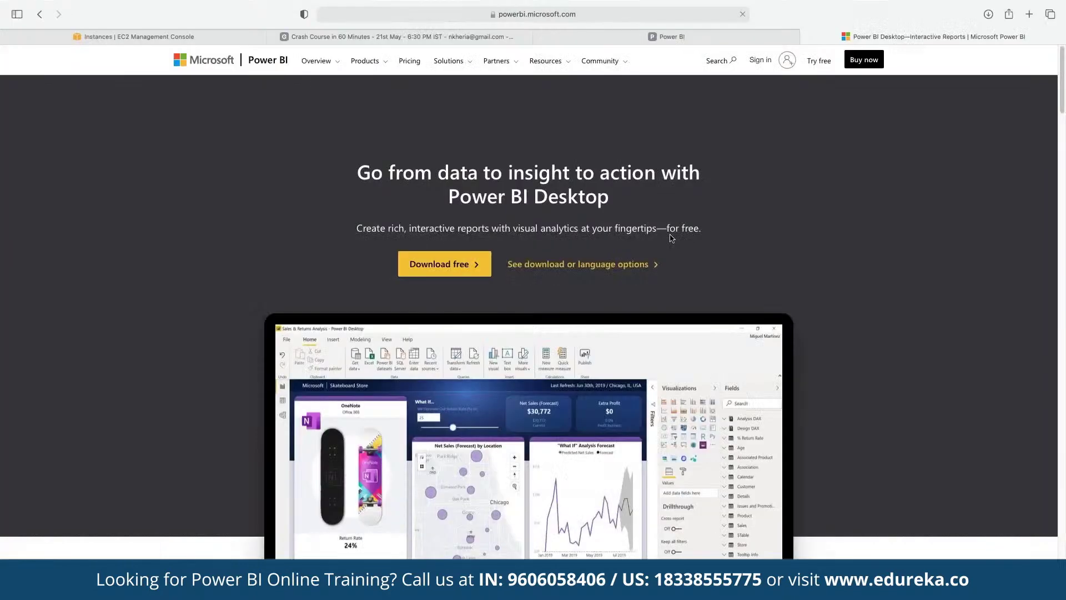
Step: Go back to the main Power BI product page and select its web address
{"action": "left_click", "coordinate": [657, 15]}
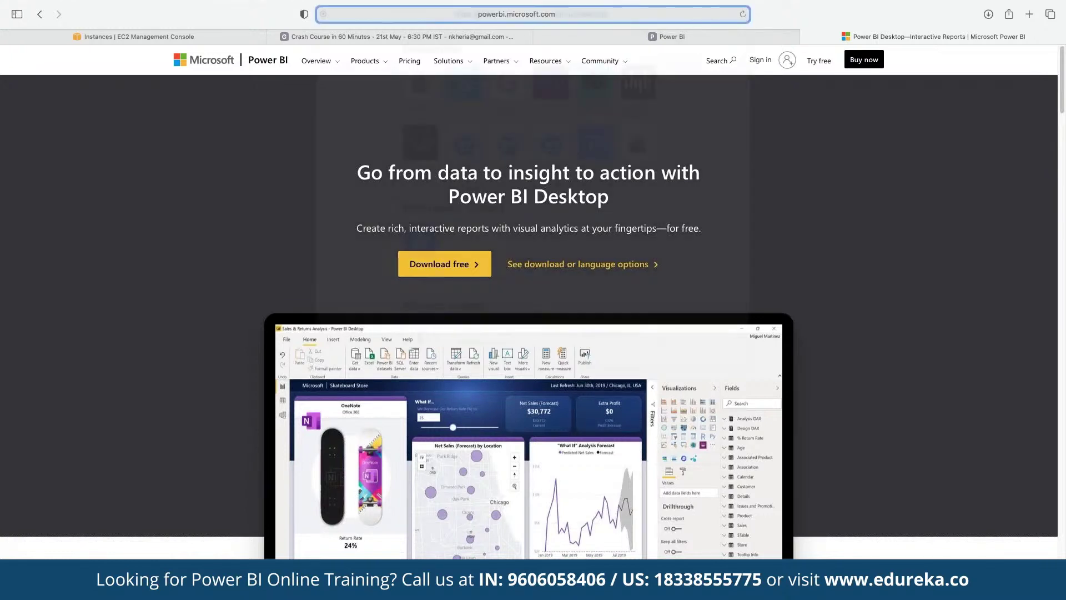
{"action": "left_click", "coordinate": [821, 183]}
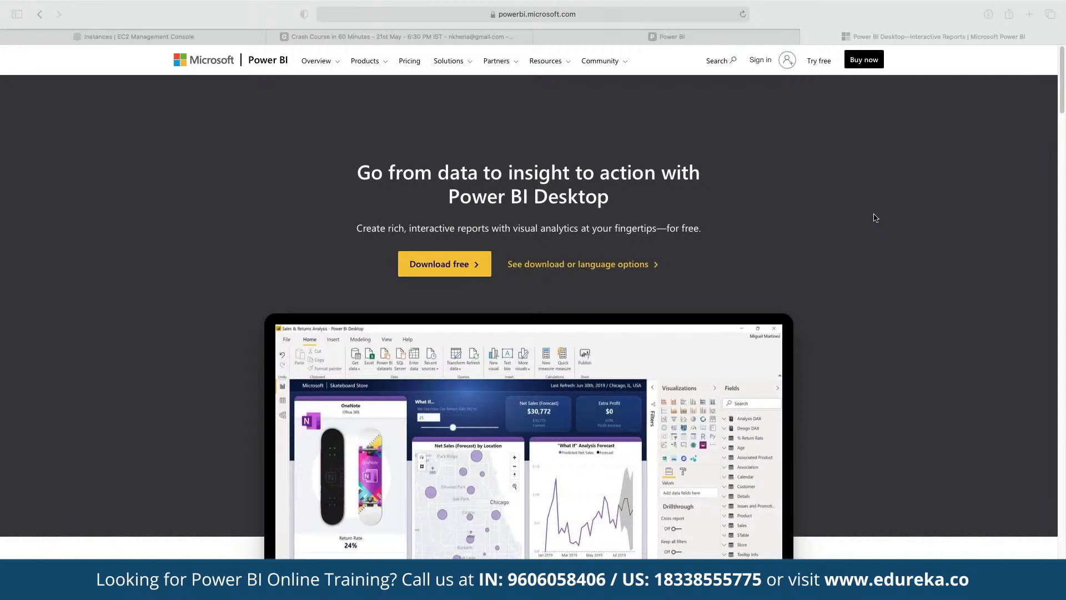
{"action": "key", "text": "super+bracketleft"}
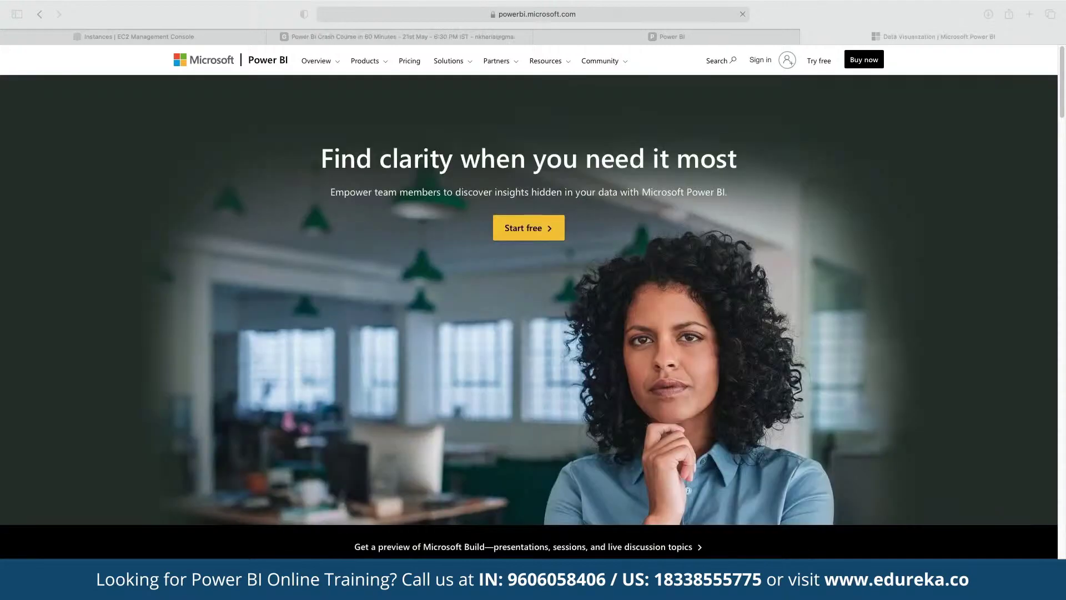
{"action": "key", "text": "super+l"}
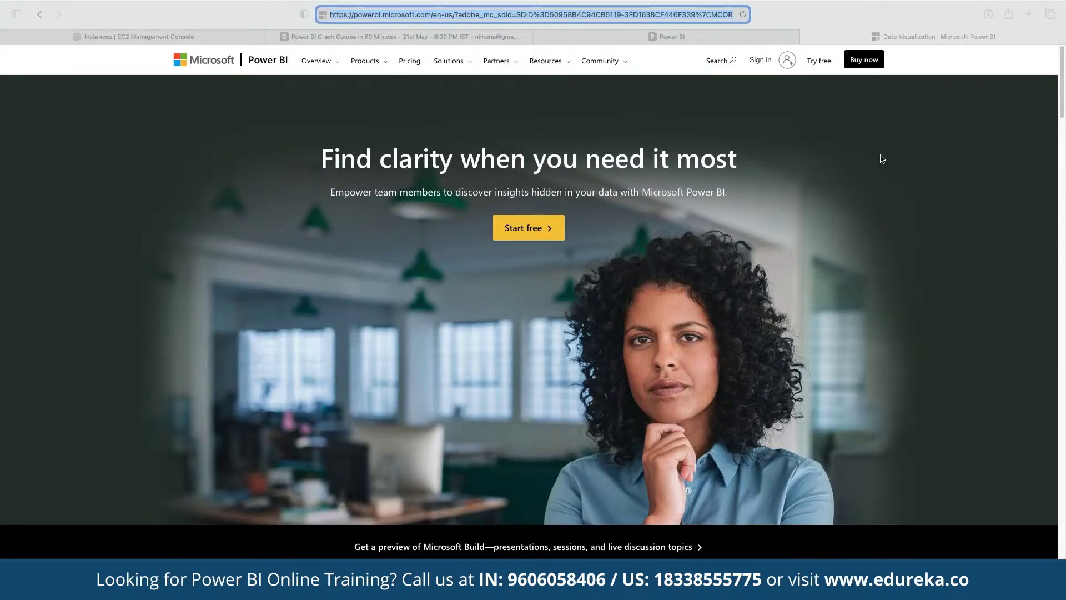
Step: Switch to the Power BI service and look over its home page
{"action": "left_click", "coordinate": [644, 38]}
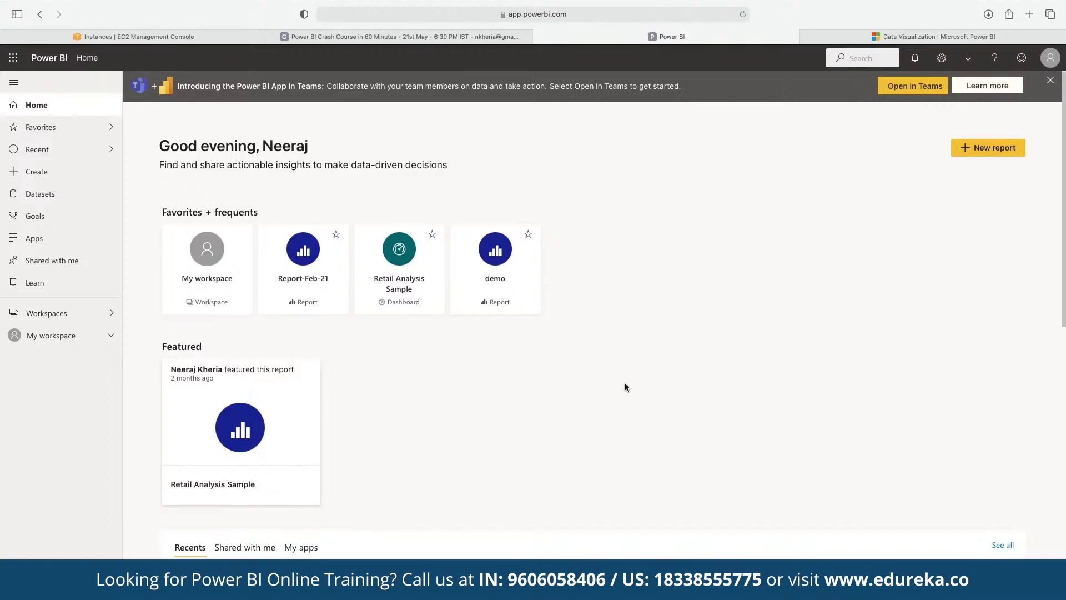
{"action": "scroll", "coordinate": [625, 385], "scroll_direction": "down", "scroll_amount": 7}
{"action": "scroll", "coordinate": [626, 384], "scroll_direction": "up", "scroll_amount": 7}
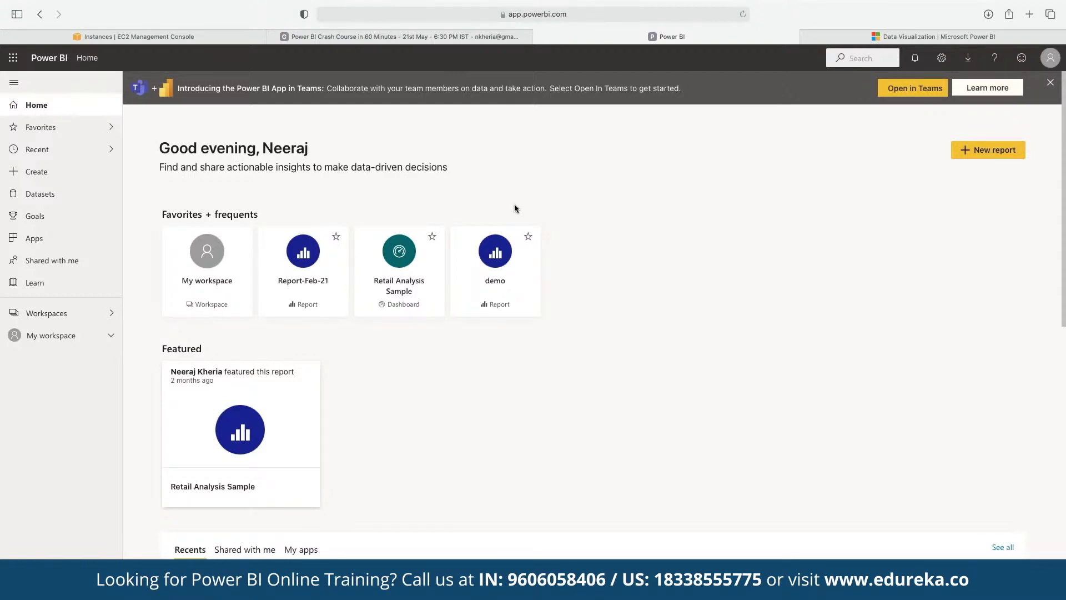
Step: View the list of datasets and open the form for pasting or manually entering new data
{"action": "left_click", "coordinate": [38, 183]}
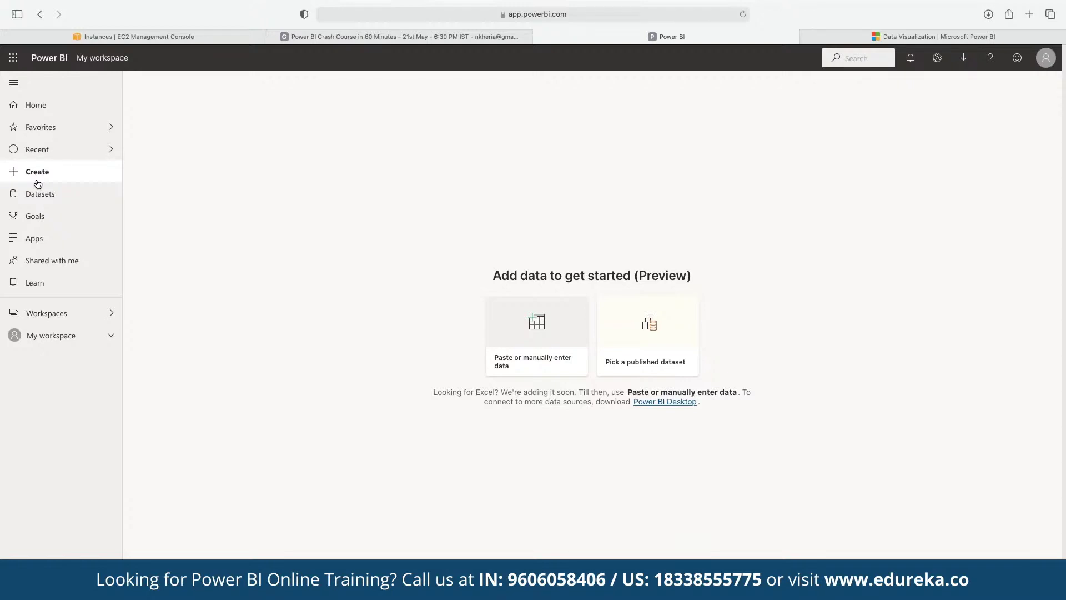
{"action": "left_click", "coordinate": [46, 203]}
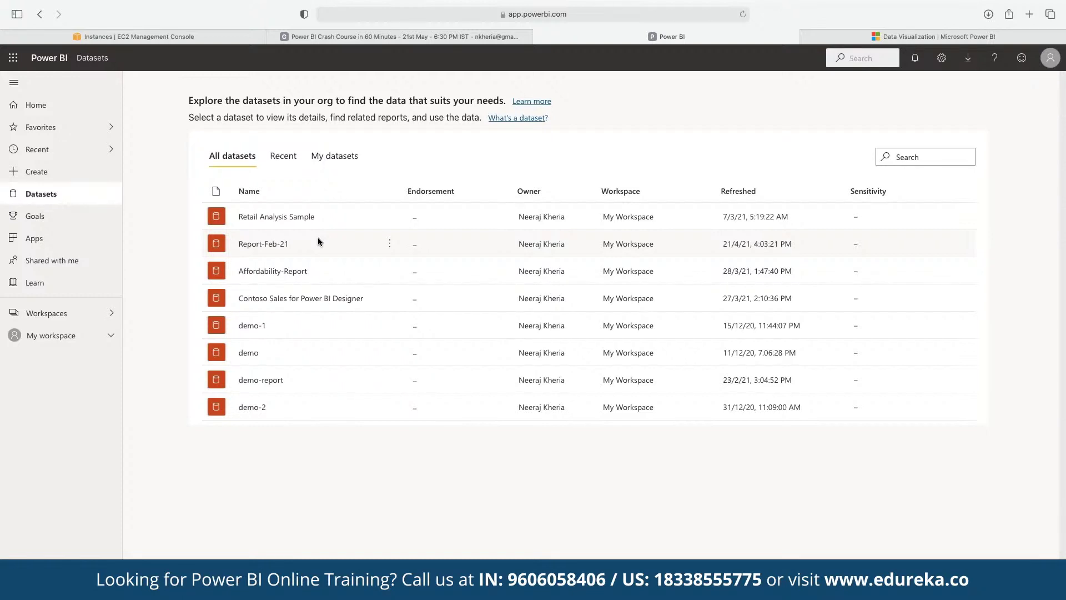
{"action": "left_click", "coordinate": [37, 172]}
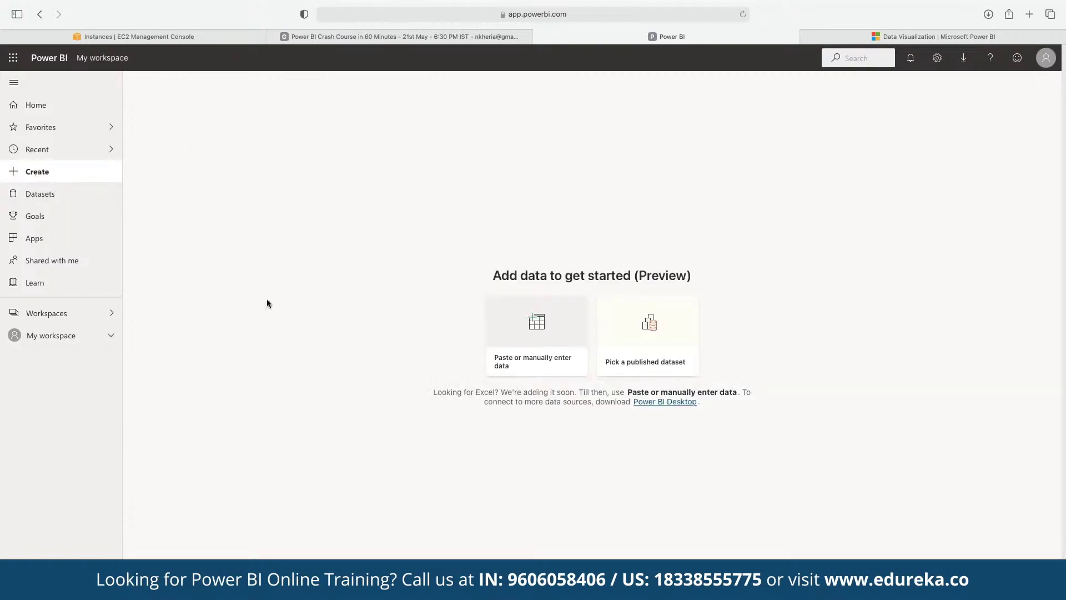
{"action": "left_click", "coordinate": [531, 323]}
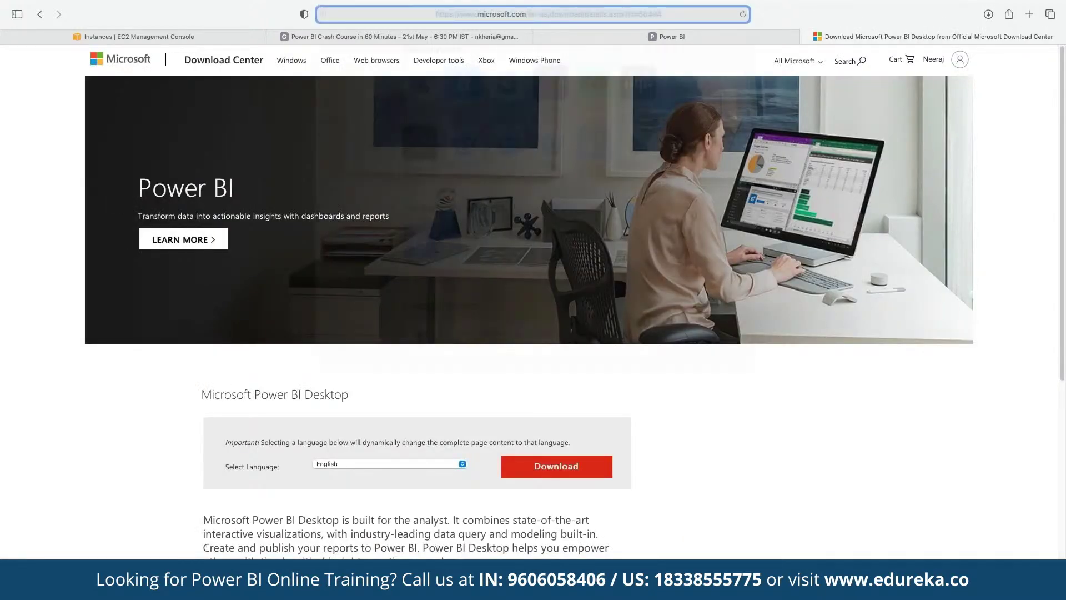
Step: Copy the web address of the Power BI Desktop download page and return to the Power BI service
{"action": "key", "text": "super+l"}
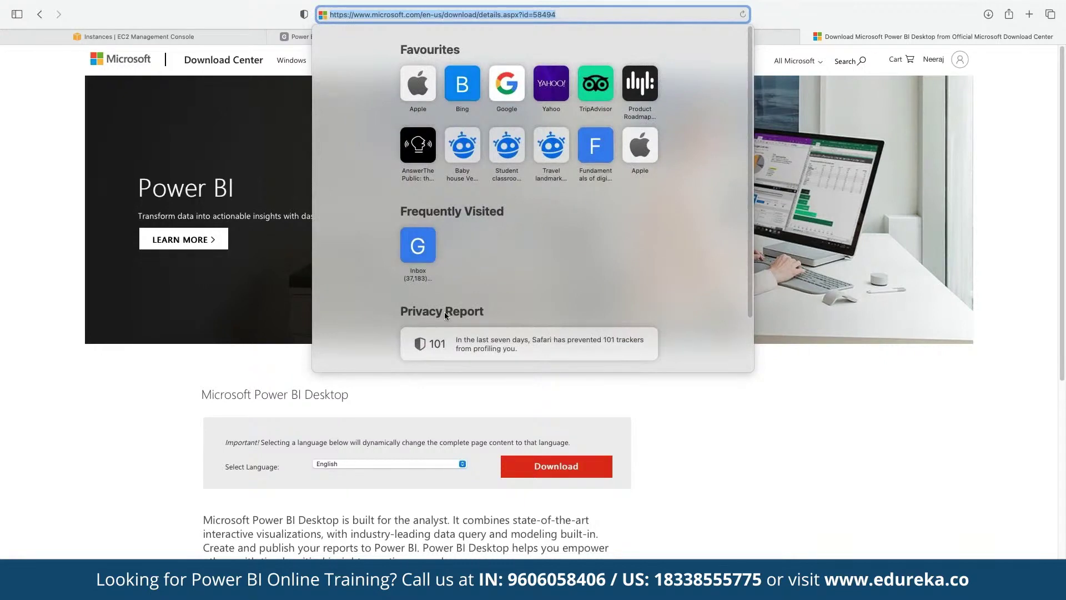
{"action": "key", "text": "super+c"}
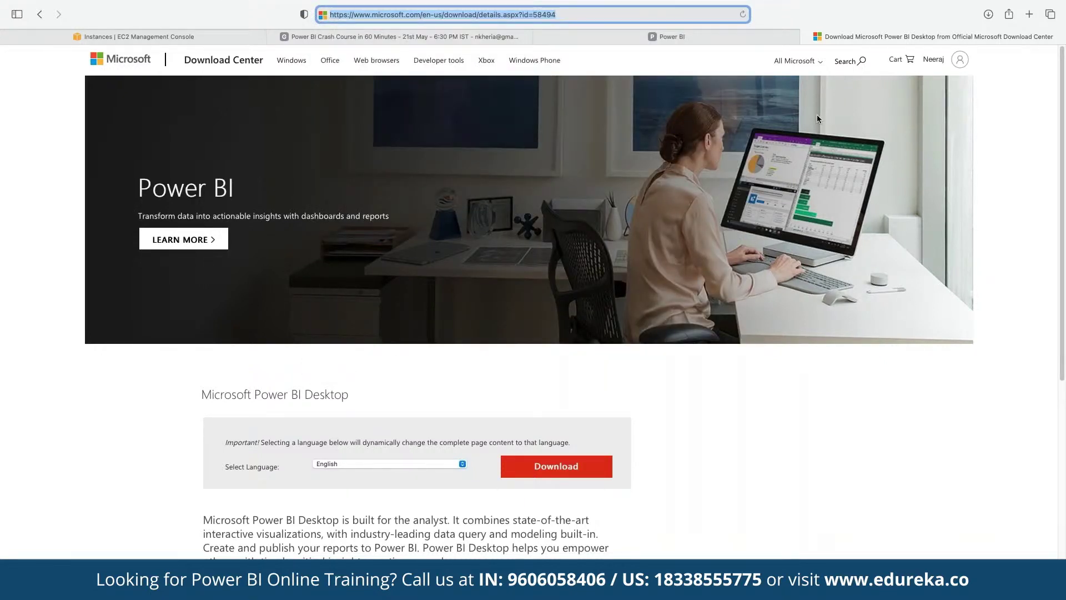
{"action": "left_click", "coordinate": [666, 36]}
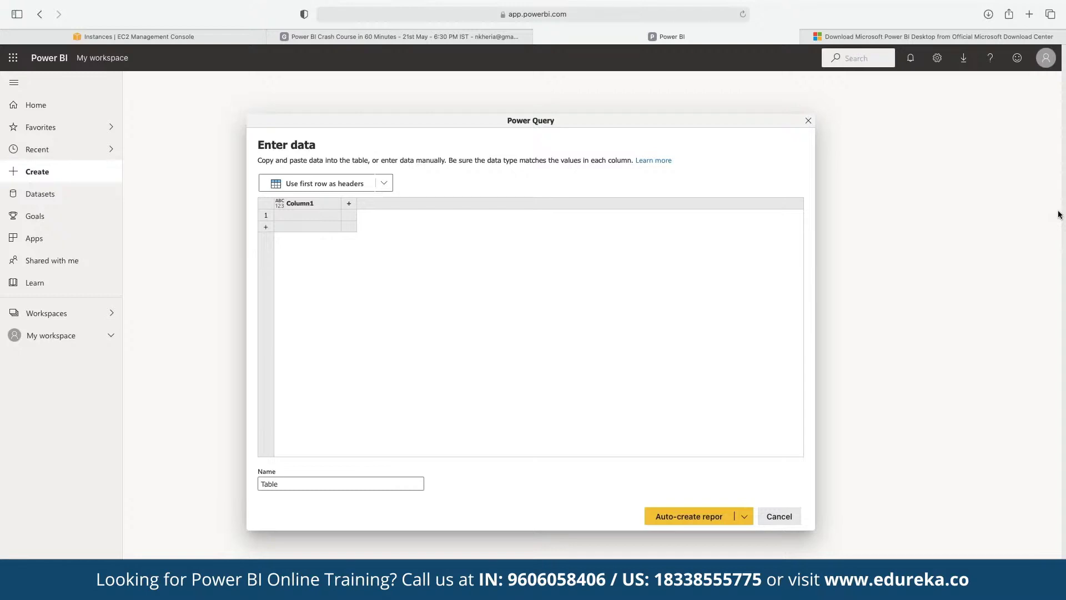
Step: Switch to the Global.Superstore workbook in Excel and fit all column widths to their contents
{"action": "left_click", "coordinate": [1055, 215]}
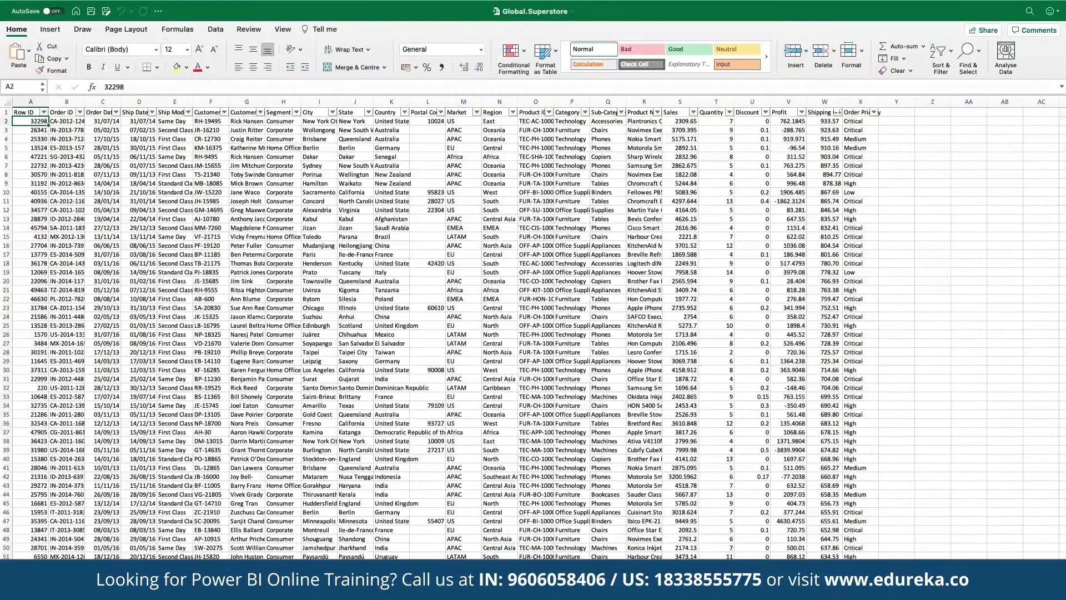
{"action": "double_click", "coordinate": [46, 103]}
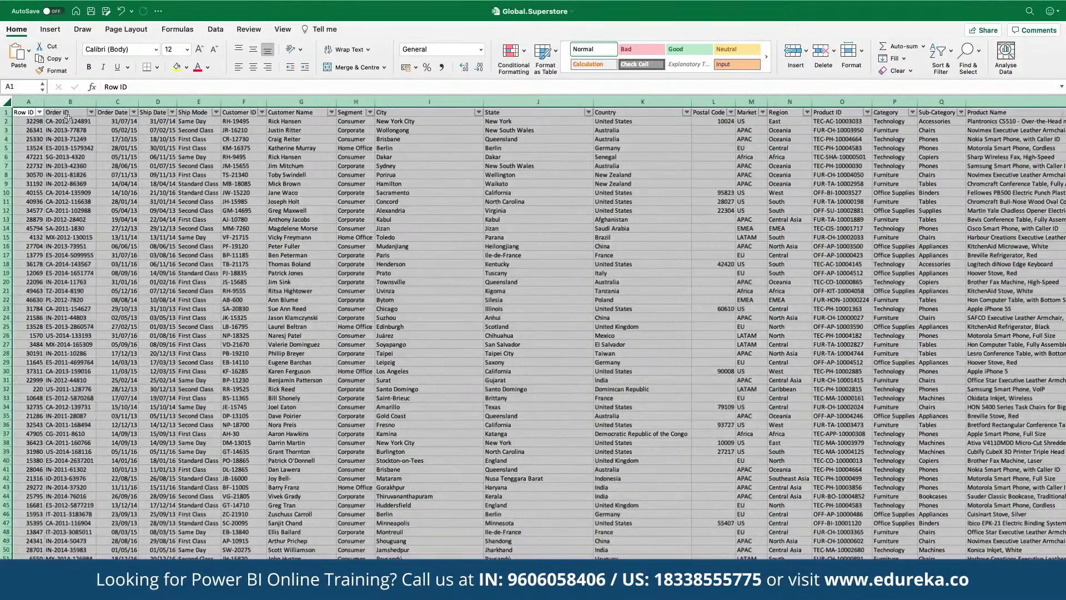
{"action": "scroll", "coordinate": [68, 118], "scroll_direction": "up", "scroll_amount": 3}
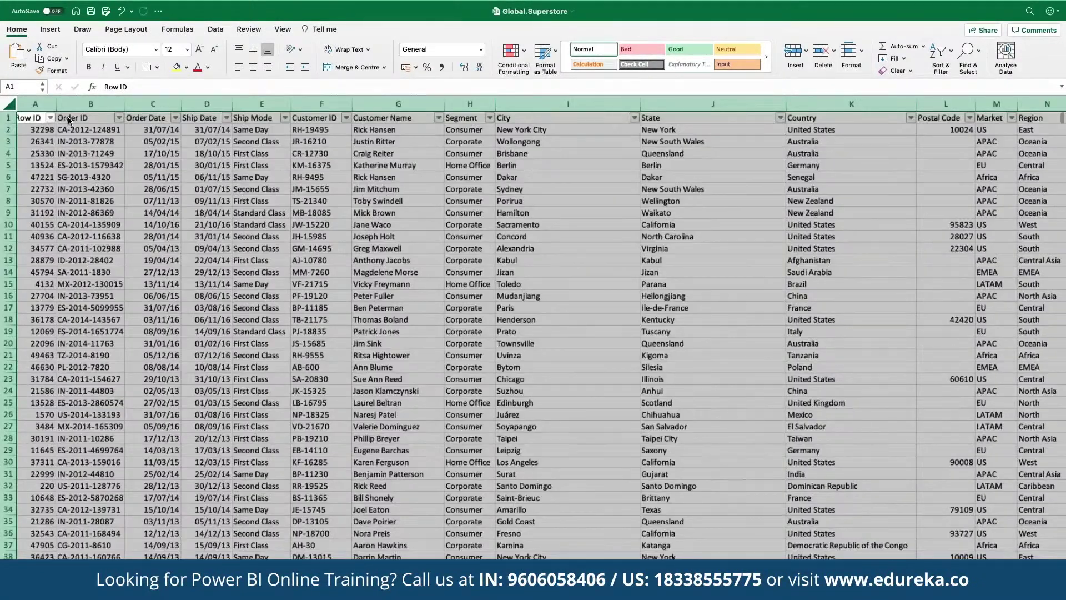
{"action": "key", "text": "Right"}
{"action": "key", "text": "Down"}
{"action": "key", "text": "Down"}
{"action": "key", "text": "Down"}
{"action": "key", "text": "Down"}
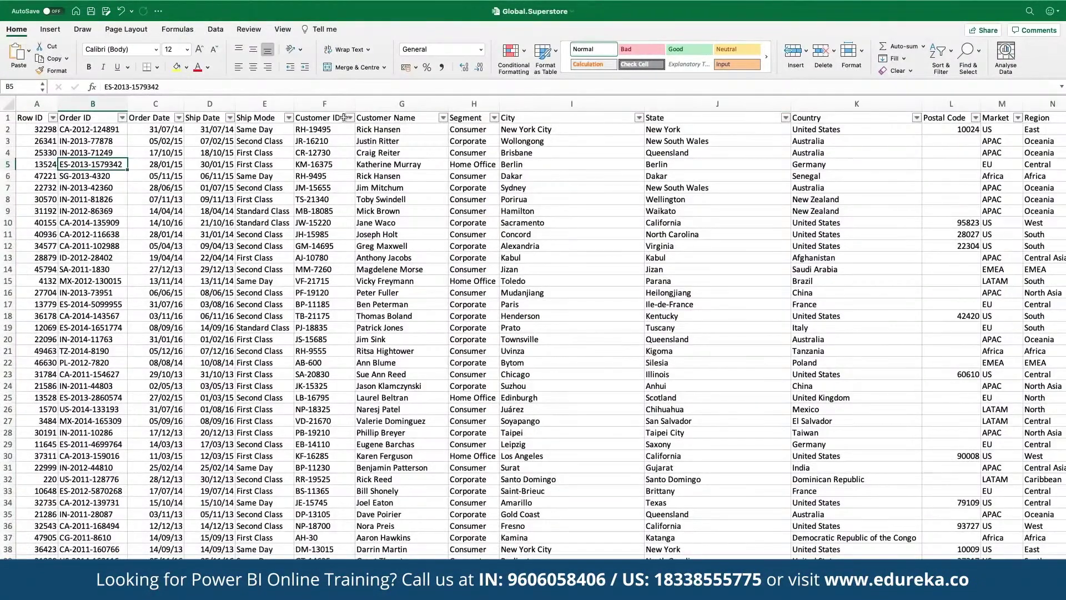
Step: Examine the column headings in row 1 of the Global.Superstore sheet
{"action": "left_click", "coordinate": [5, 117]}
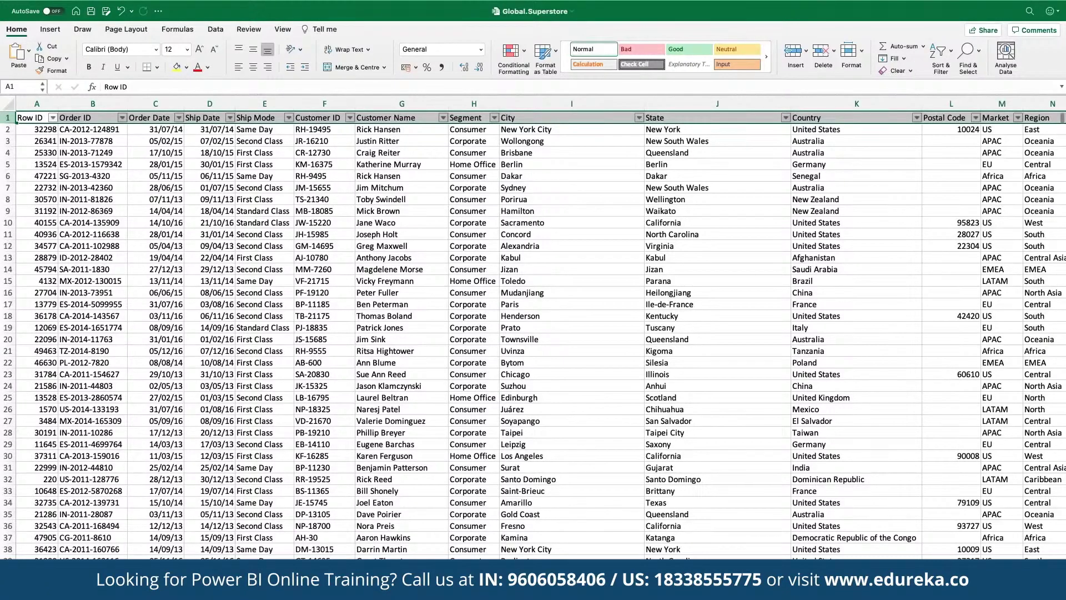
{"action": "scroll", "coordinate": [533, 333], "scroll_direction": "right", "scroll_amount": 5}
{"action": "scroll", "coordinate": [534, 333], "scroll_direction": "right", "scroll_amount": 3}
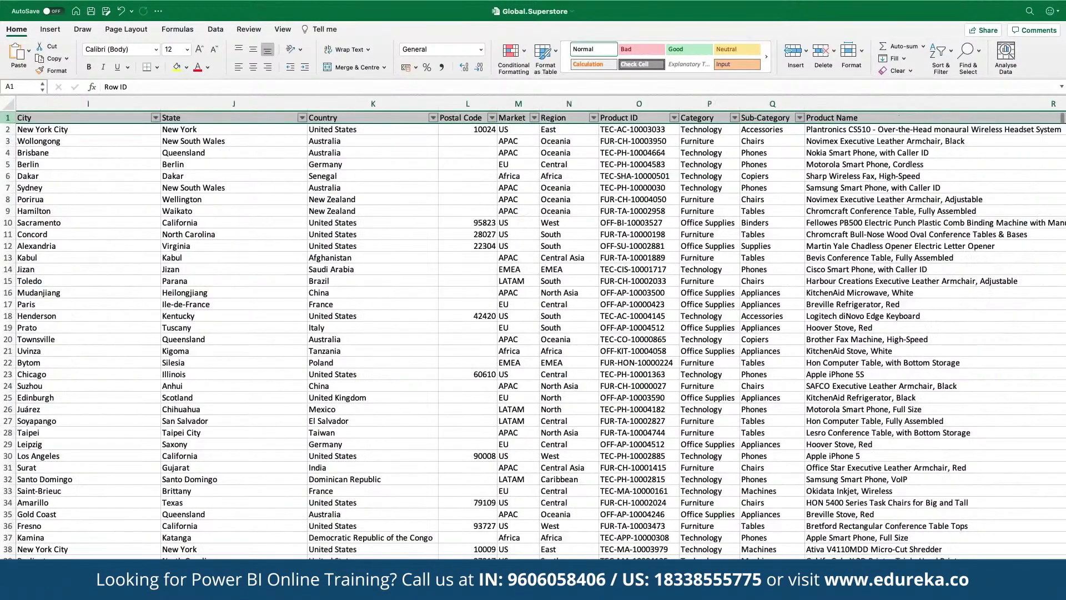
{"action": "scroll", "coordinate": [533, 333], "scroll_direction": "right", "scroll_amount": 2}
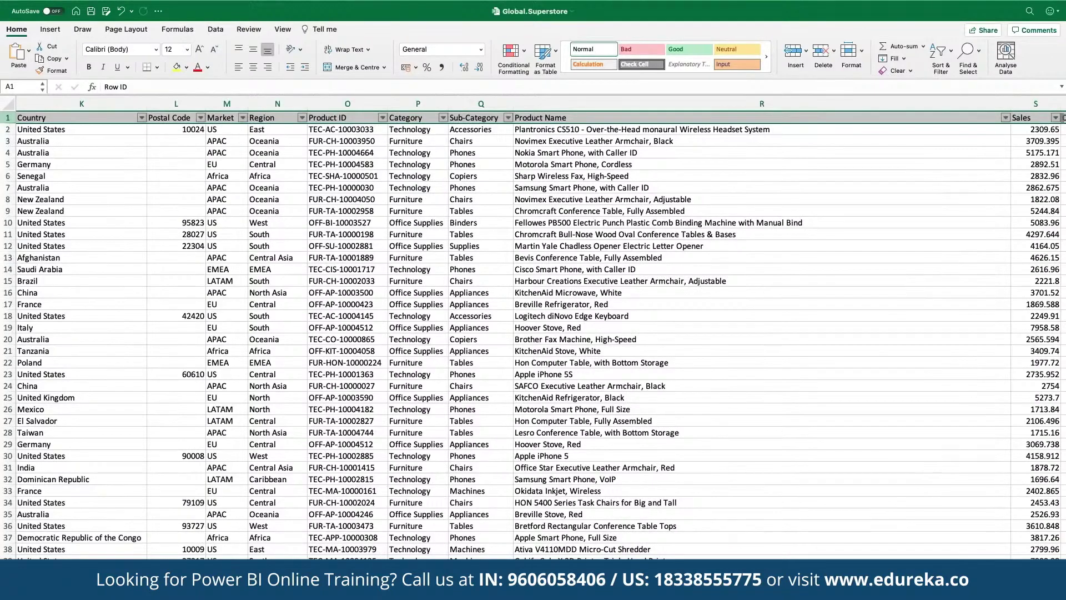
{"action": "scroll", "coordinate": [345, 471], "scroll_direction": "left", "scroll_amount": 10}
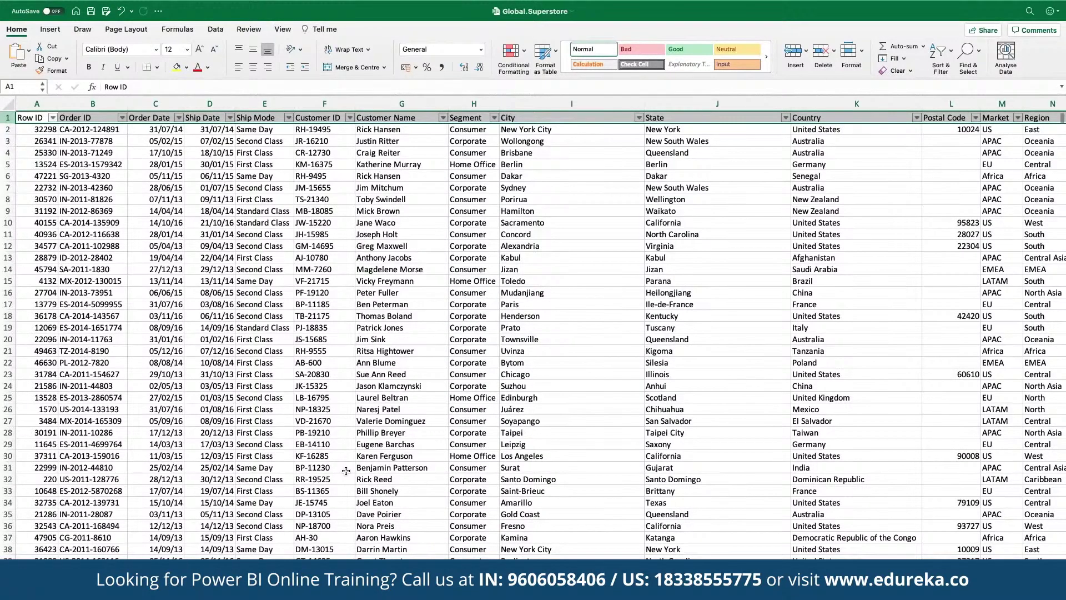
Step: Copy the entire Global.Superstore table from Excel and paste it into Power BI's Enter data table
{"action": "left_click", "coordinate": [334, 418]}
{"action": "key", "text": "ctrl+a"}
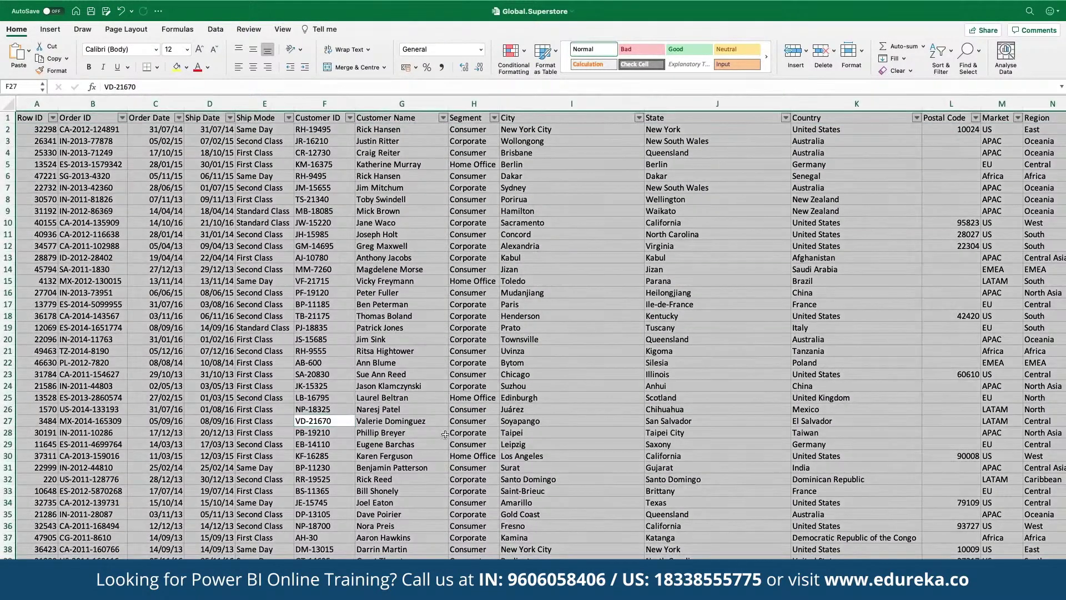
{"action": "key", "text": "ctrl+c"}
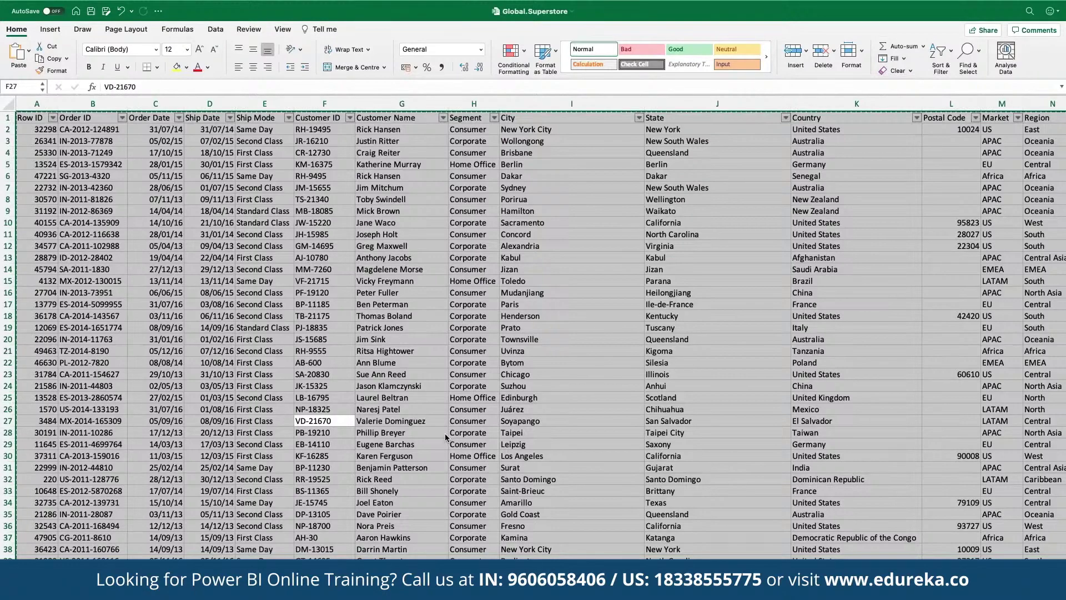
{"action": "key", "text": "super+Tab"}
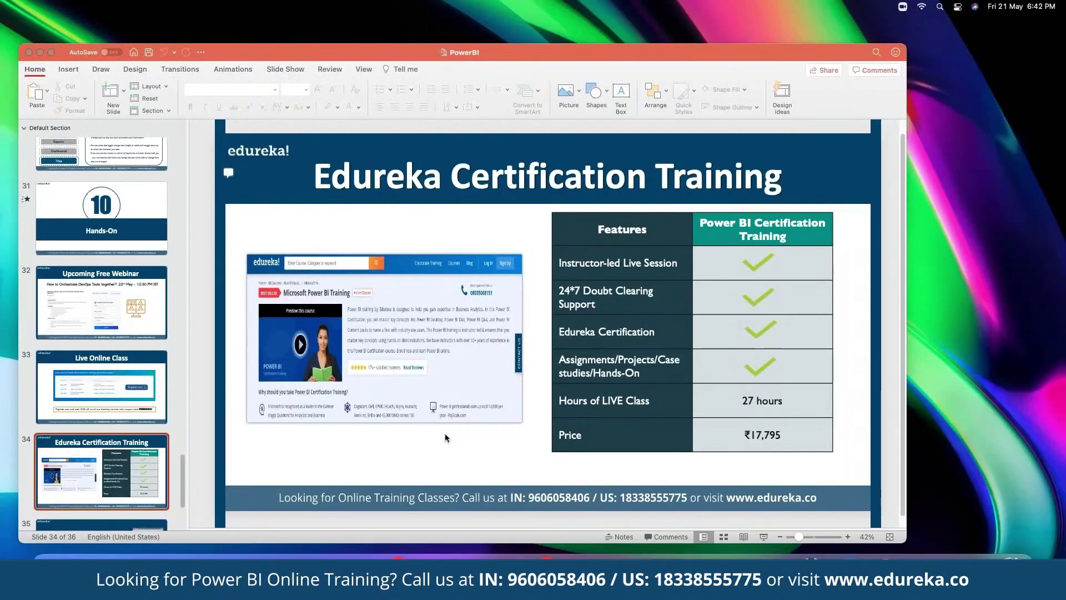
{"action": "key", "text": "super+Tab"}
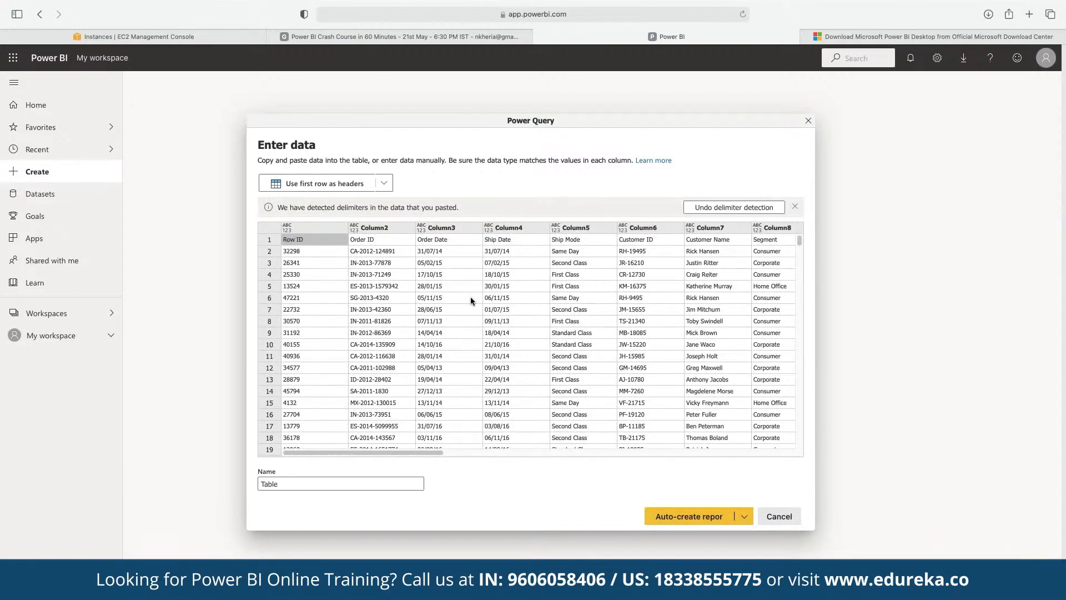
Step: Use the first row of the pasted data as headers and name the table Orders
{"action": "left_click", "coordinate": [269, 239]}
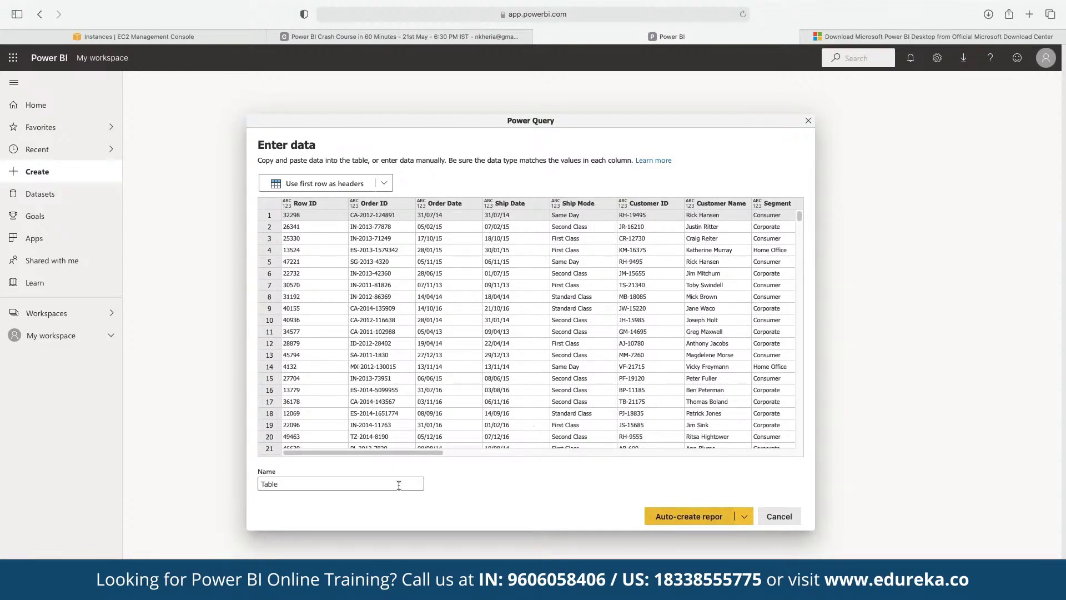
{"action": "left_click", "coordinate": [366, 484]}
{"action": "key", "text": "super+a"}
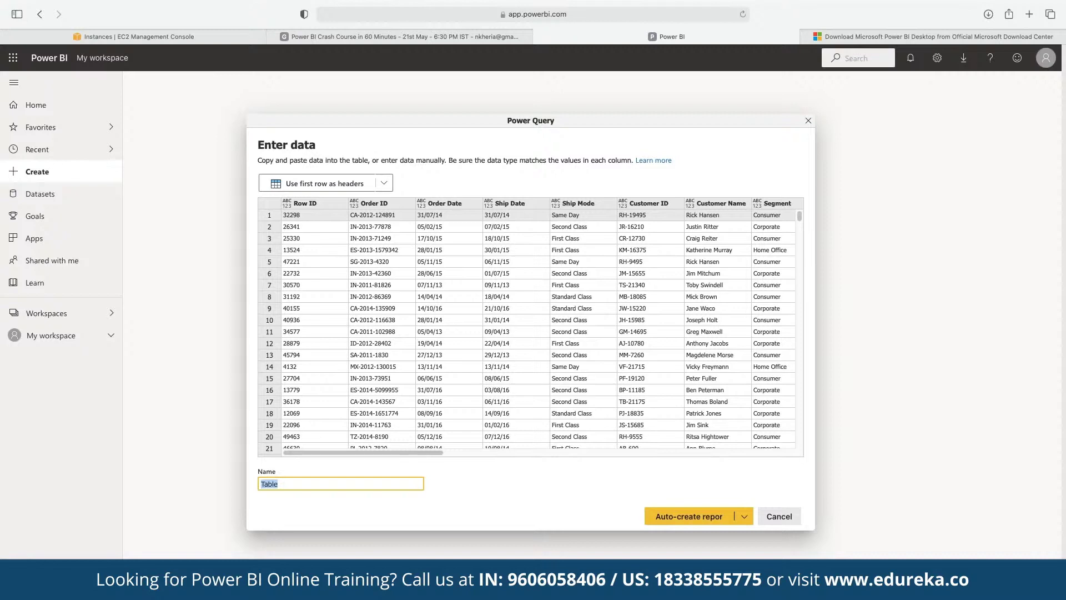
{"action": "type", "text": "Gloabl-Super"}
{"action": "key", "text": "BackSpace"}
{"action": "key", "text": "BackSpace"}
{"action": "key", "text": "BackSpace"}
{"action": "key", "text": "BackSpace"}
{"action": "key", "text": "BackSpace"}
{"action": "key", "text": "BackSpace"}
{"action": "key", "text": "BackSpace"}
{"action": "key", "text": "BackSpace"}
{"action": "key", "text": "BackSpace"}
{"action": "key", "text": "BackSpace"}
{"action": "key", "text": "BackSpace"}
{"action": "key", "text": "BackSpace"}
{"action": "type", "text": "Orders"}
Step: Auto-create a report from the Orders table
{"action": "left_click", "coordinate": [745, 517]}
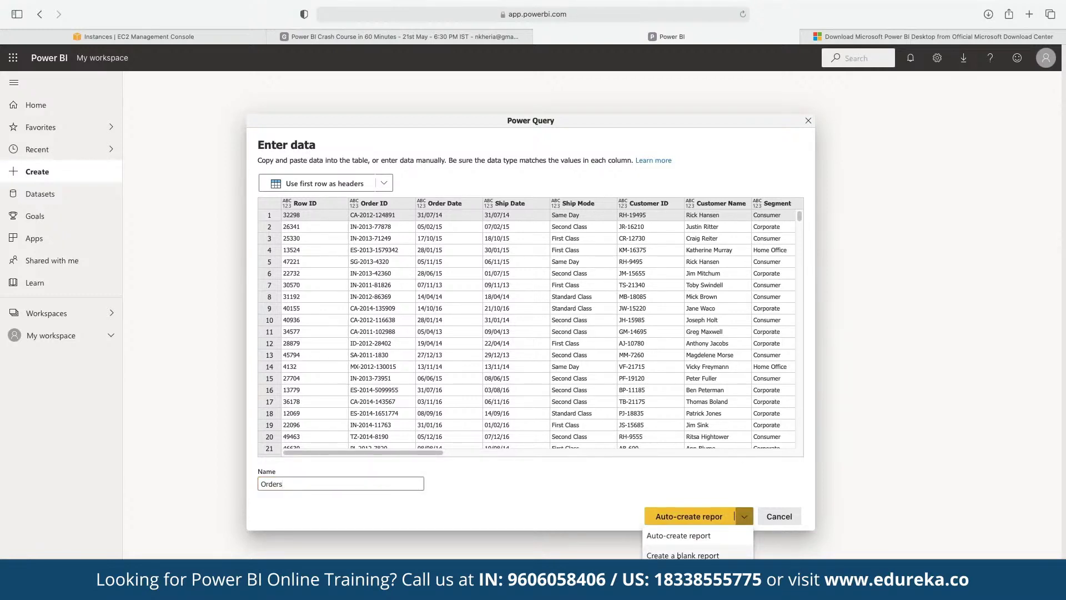
{"action": "left_click", "coordinate": [696, 536]}
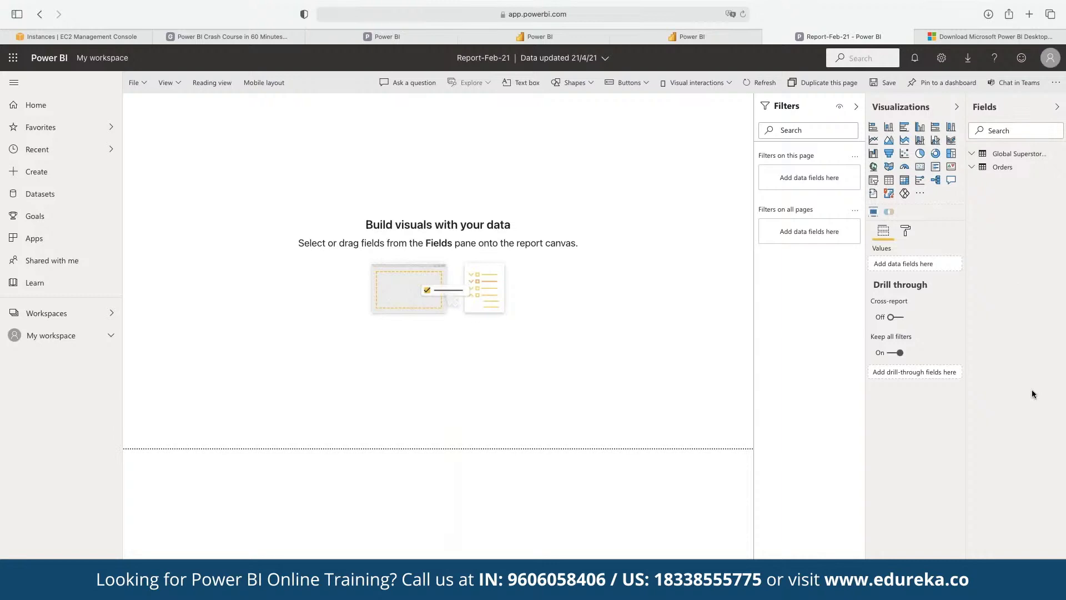
Step: Create a column chart of Profit by Order Date from the Orders table on the blank page of Report-Feb-21
{"action": "left_click", "coordinate": [972, 167]}
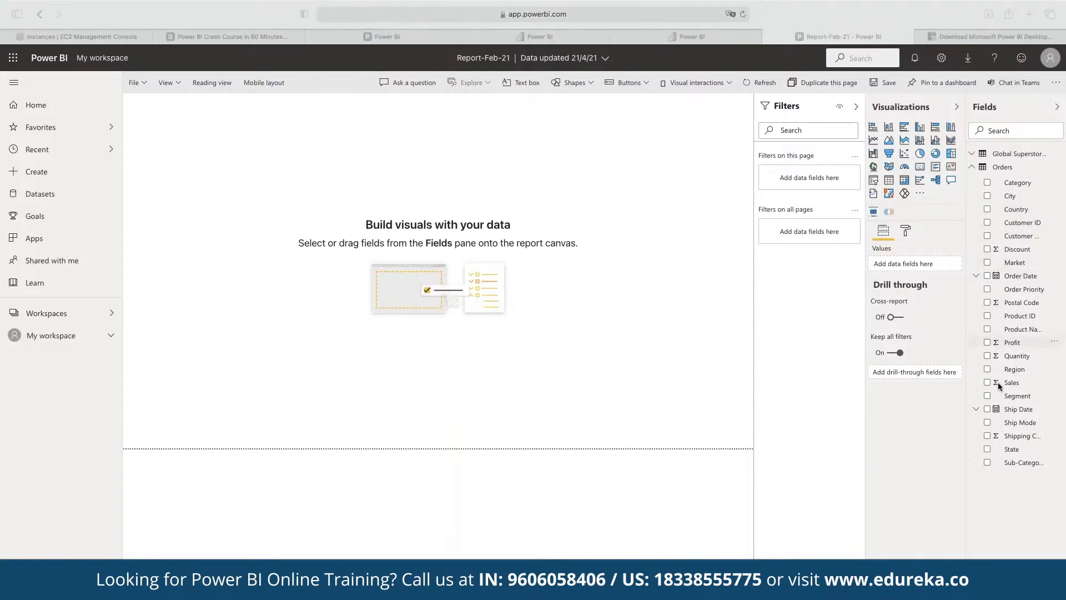
{"action": "left_click", "coordinate": [988, 343]}
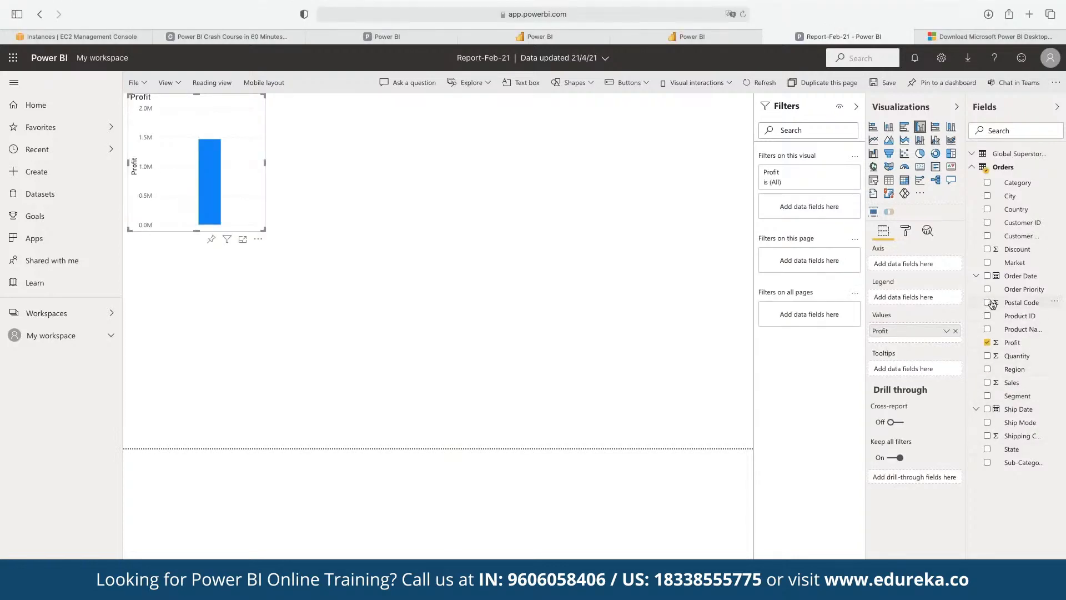
{"action": "left_click", "coordinate": [988, 276]}
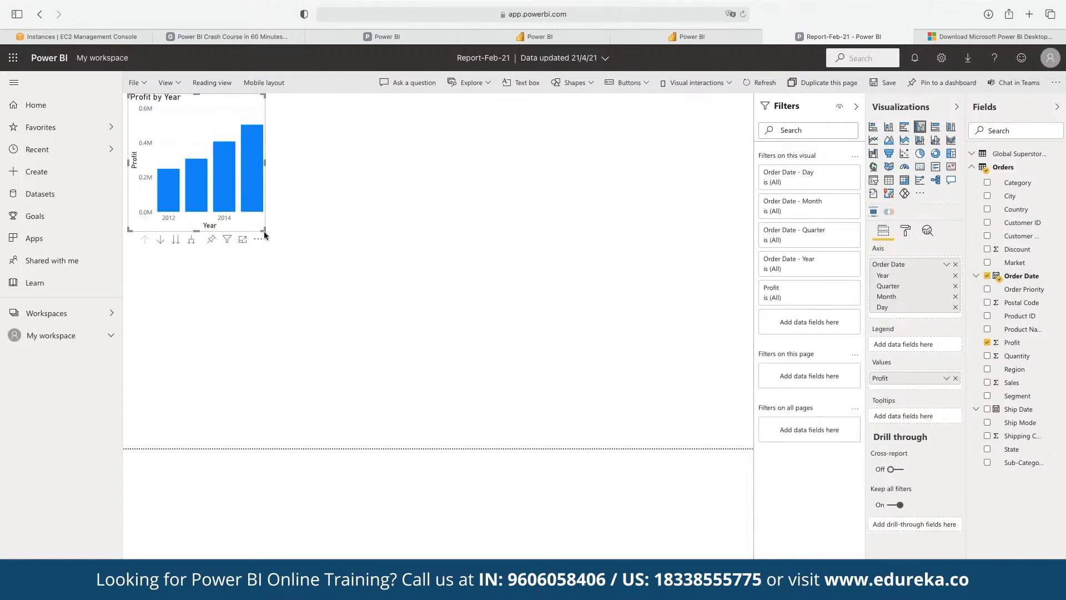
Step: Enlarge the Profit by Year chart to about half the canvas width and deselect it
{"action": "left_click_drag", "start_coordinate": [263, 231], "coordinate": [481, 351]}
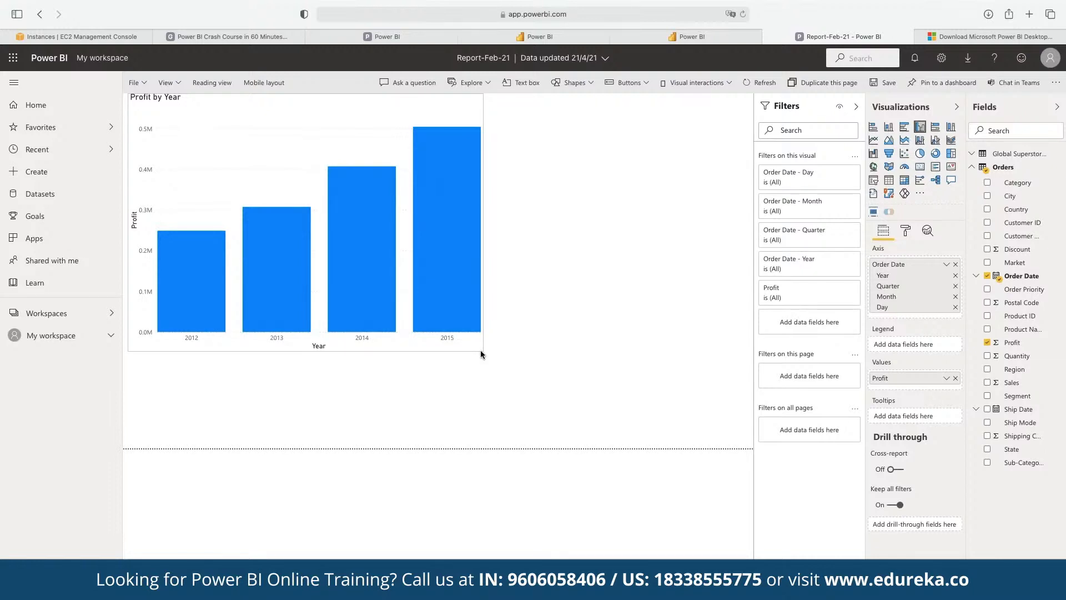
{"action": "left_click_drag", "start_coordinate": [481, 354], "coordinate": [771, 447]}
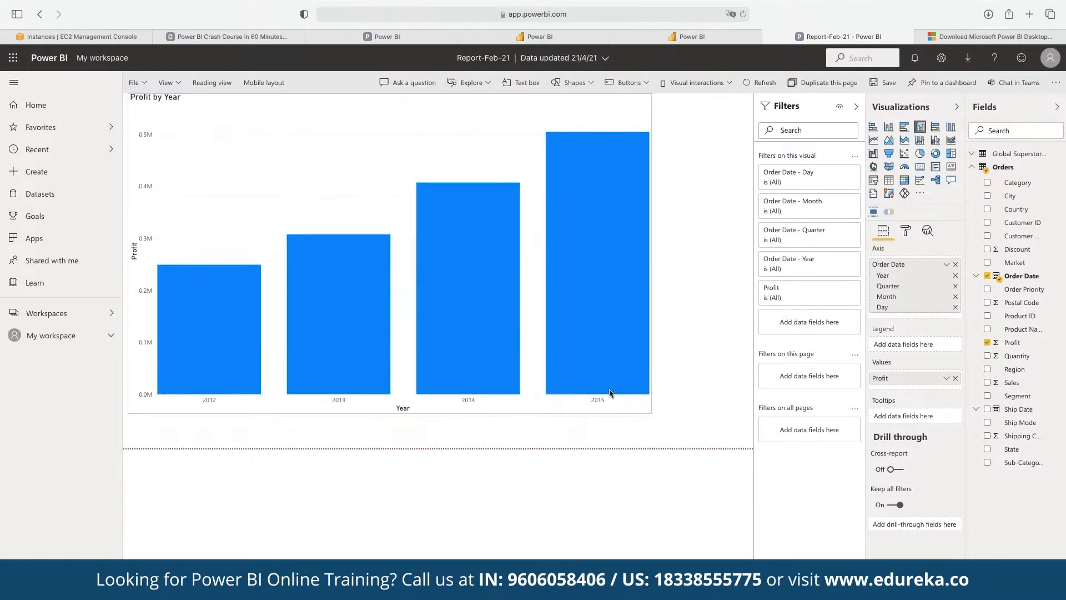
{"action": "left_click_drag", "start_coordinate": [466, 300], "coordinate": [435, 311]}
{"action": "left_click", "coordinate": [502, 324]}
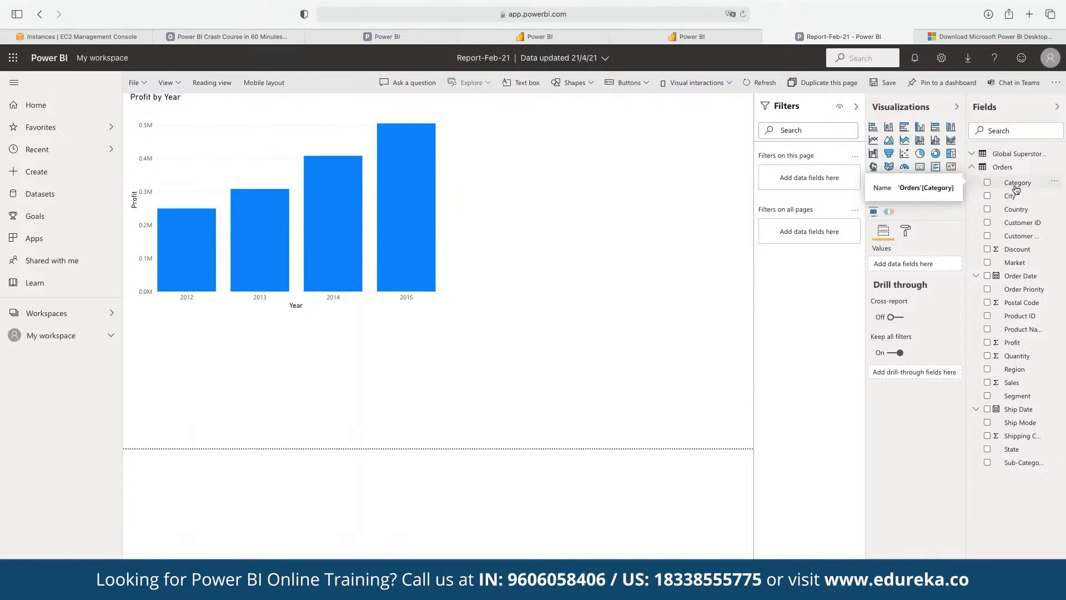
Step: Convert the Profit by Year column chart to a line chart
{"action": "left_click", "coordinate": [874, 141]}
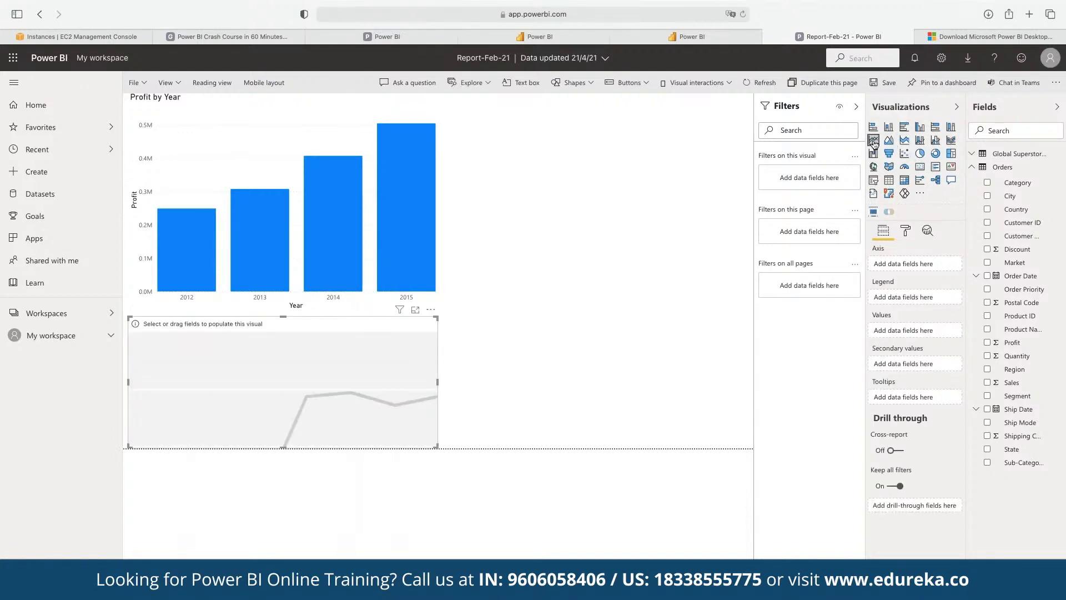
{"action": "left_click", "coordinate": [314, 122]}
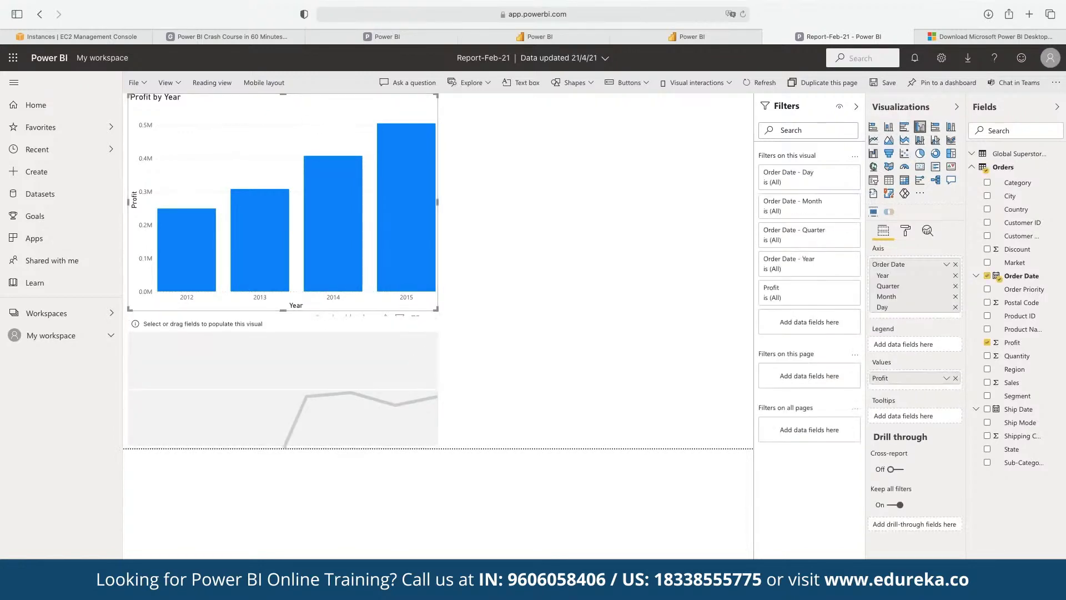
{"action": "left_click", "coordinate": [875, 142]}
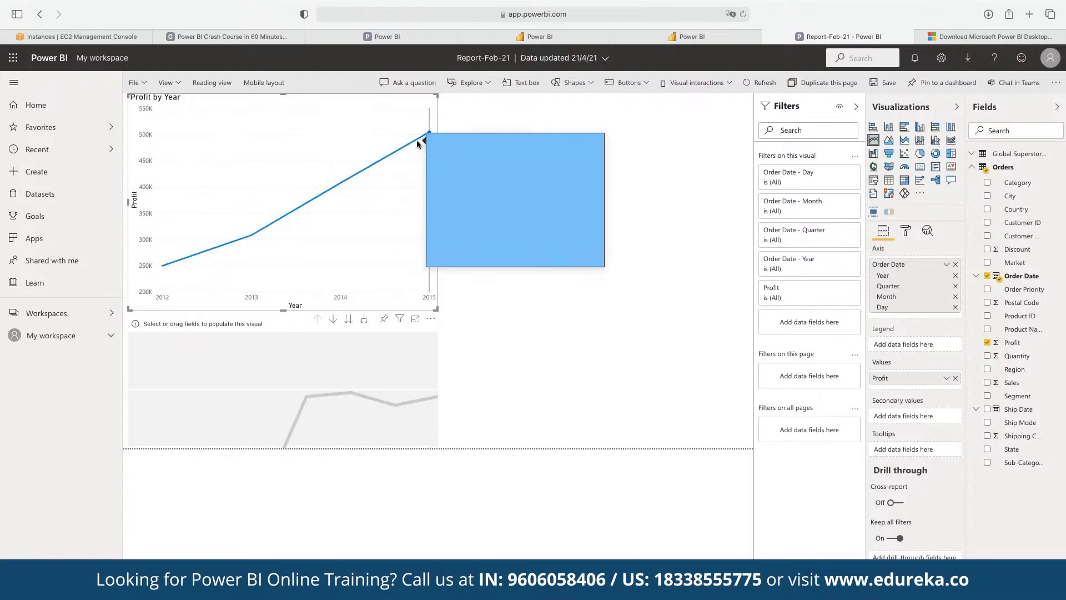
{"action": "left_click", "coordinate": [431, 318]}
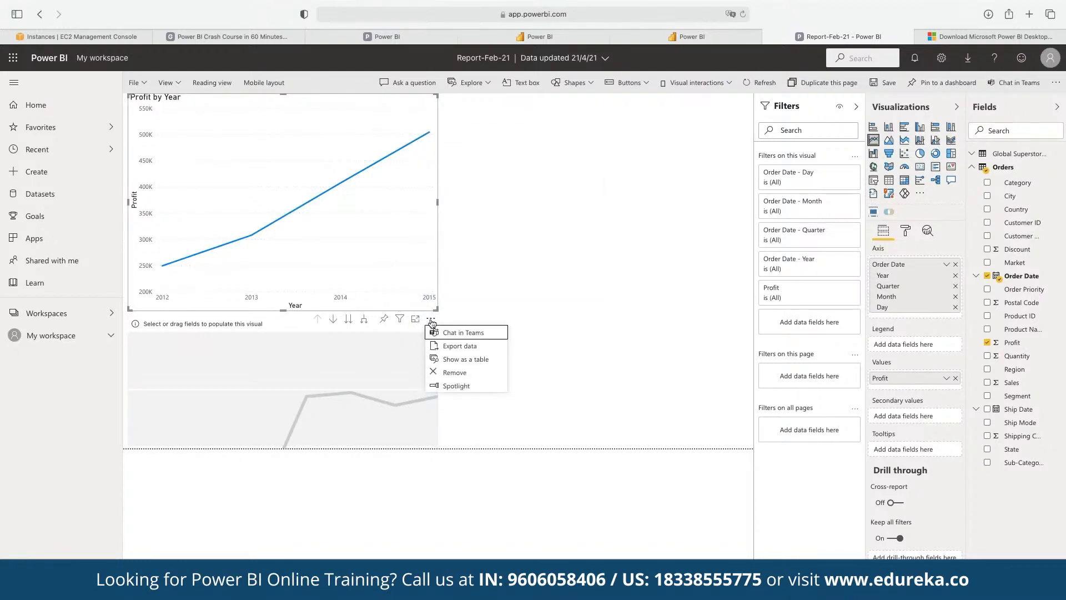
{"action": "left_click", "coordinate": [451, 372]}
{"action": "key", "text": "super+z"}
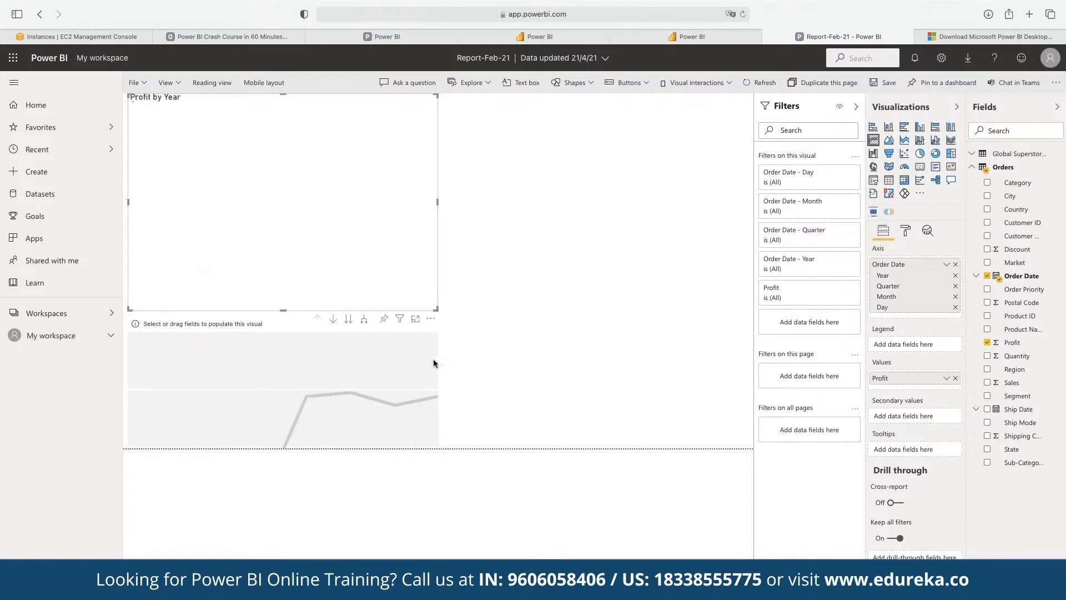
Step: Delete the empty line chart placeholder below the Profit by Year chart
{"action": "left_click", "coordinate": [433, 330]}
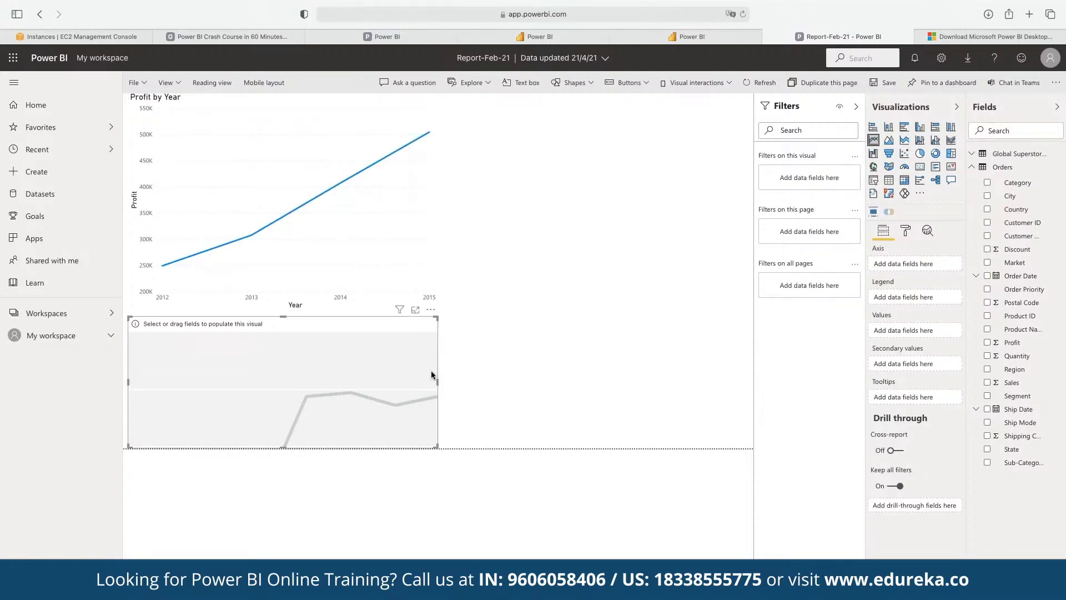
{"action": "key", "text": "Delete"}
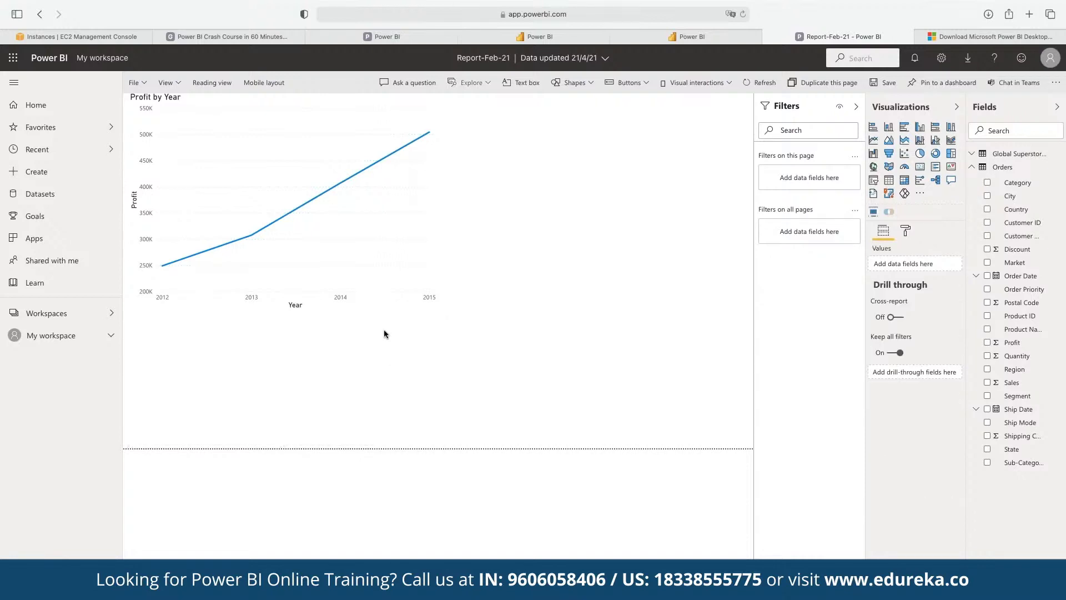
Step: Enlarge the Profit by Year line chart to about three quarters of the canvas width and move it toward the page's centre
{"action": "left_click", "coordinate": [435, 310]}
{"action": "left_click_drag", "start_coordinate": [437, 311], "coordinate": [619, 404]}
{"action": "left_click_drag", "start_coordinate": [453, 342], "coordinate": [477, 350]}
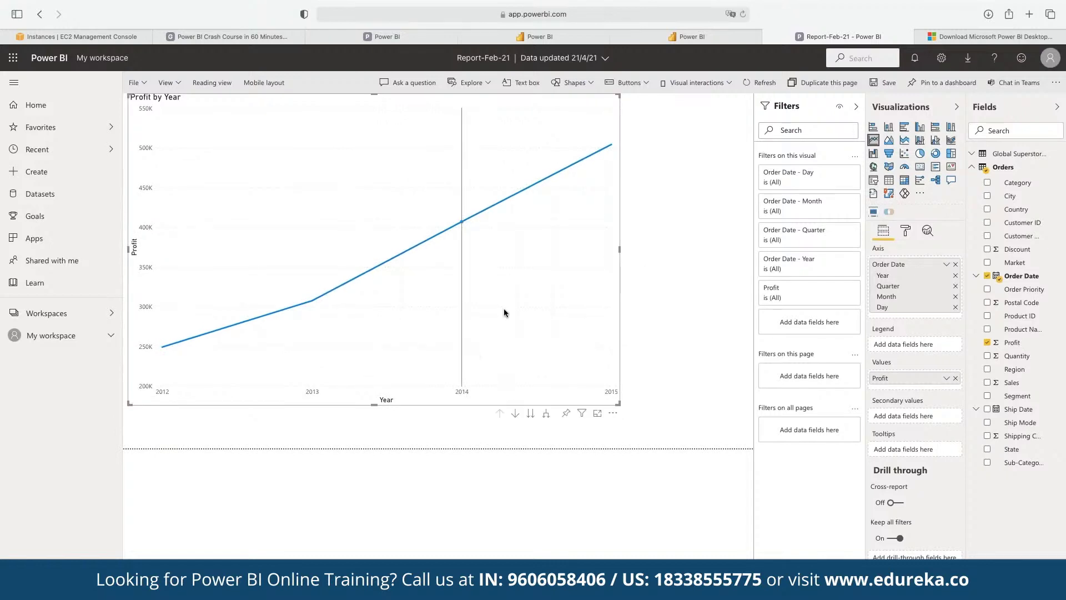
{"action": "left_click_drag", "start_coordinate": [531, 320], "coordinate": [567, 333]}
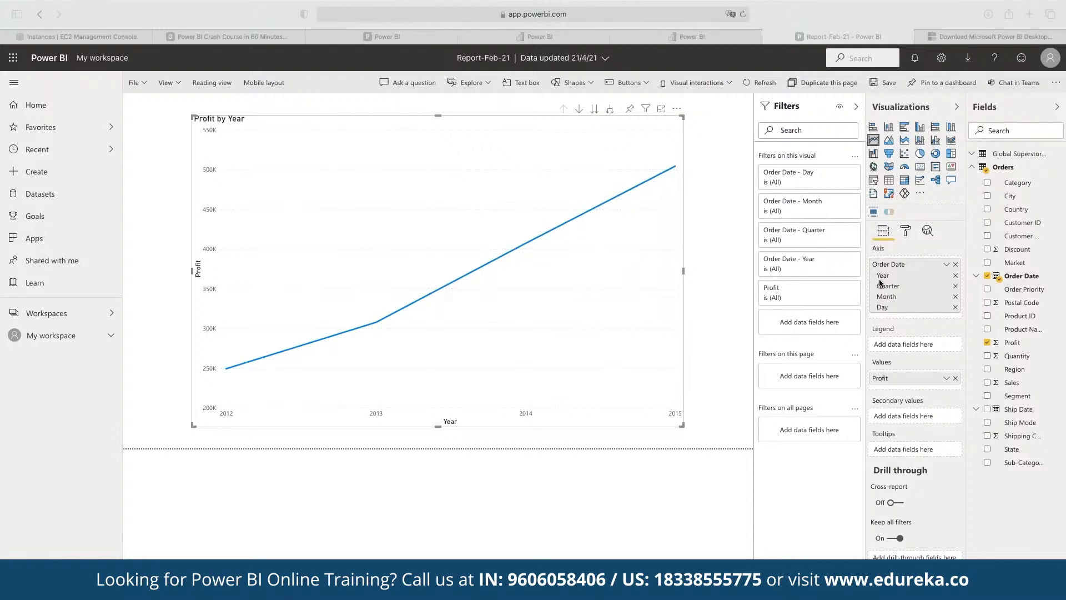
Step: Remove the Year and Quarter levels from the line chart's Order Date axis so it plots Profit by Month
{"action": "left_click", "coordinate": [888, 211]}
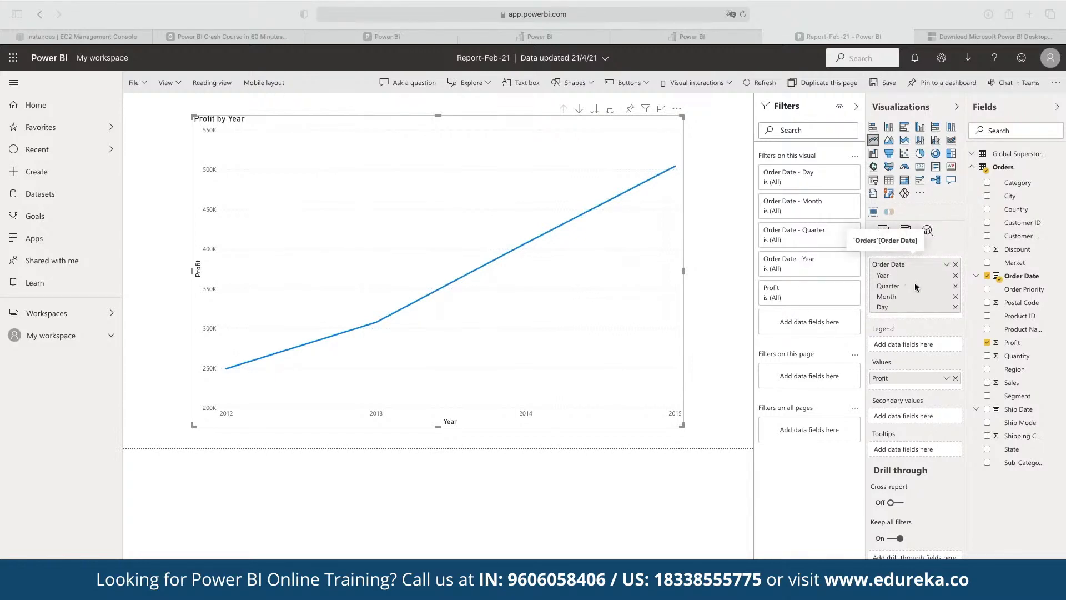
{"action": "left_click", "coordinate": [956, 276]}
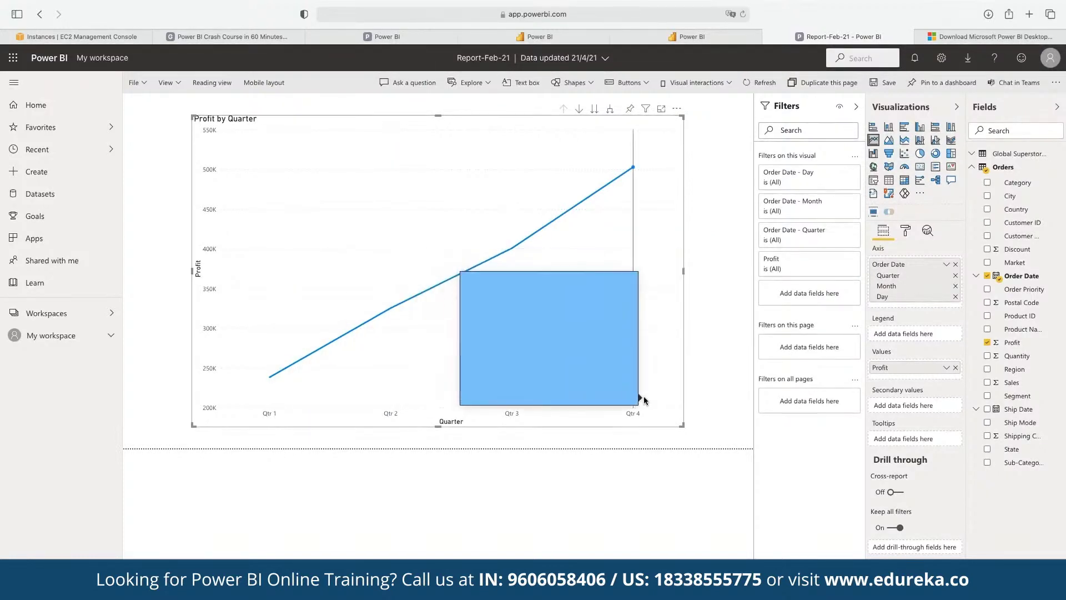
{"action": "left_click", "coordinate": [956, 280]}
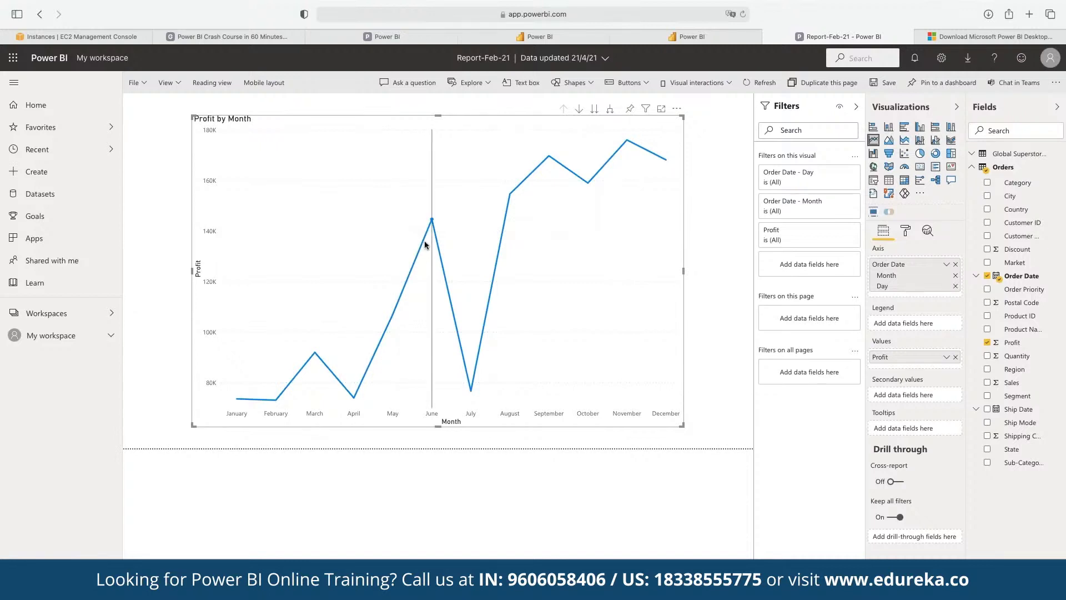
{"action": "mouse_move", "coordinate": [364, 376]}
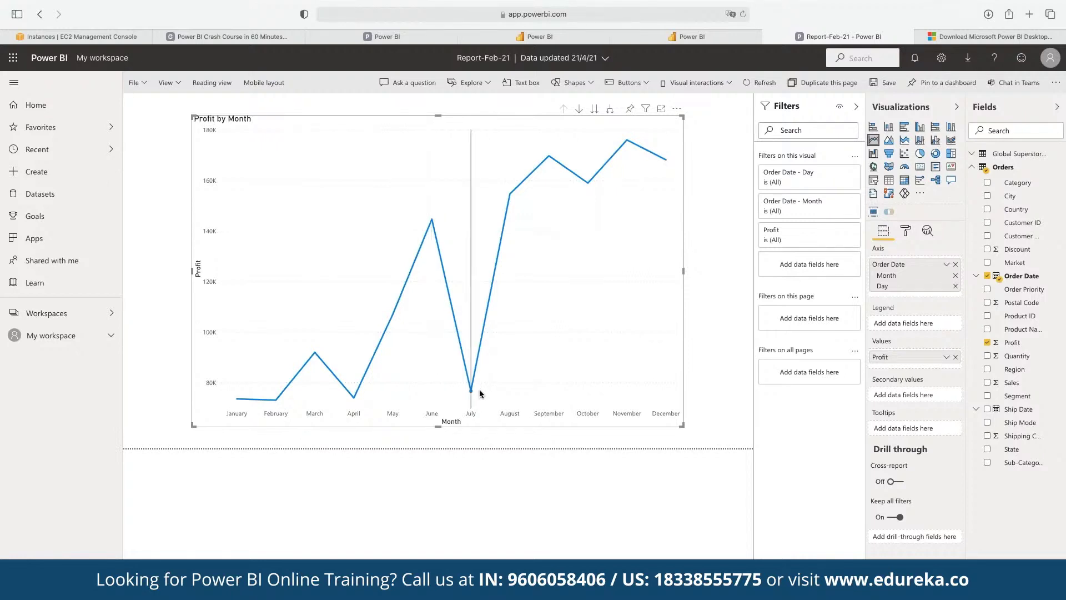
{"action": "mouse_move", "coordinate": [426, 225]}
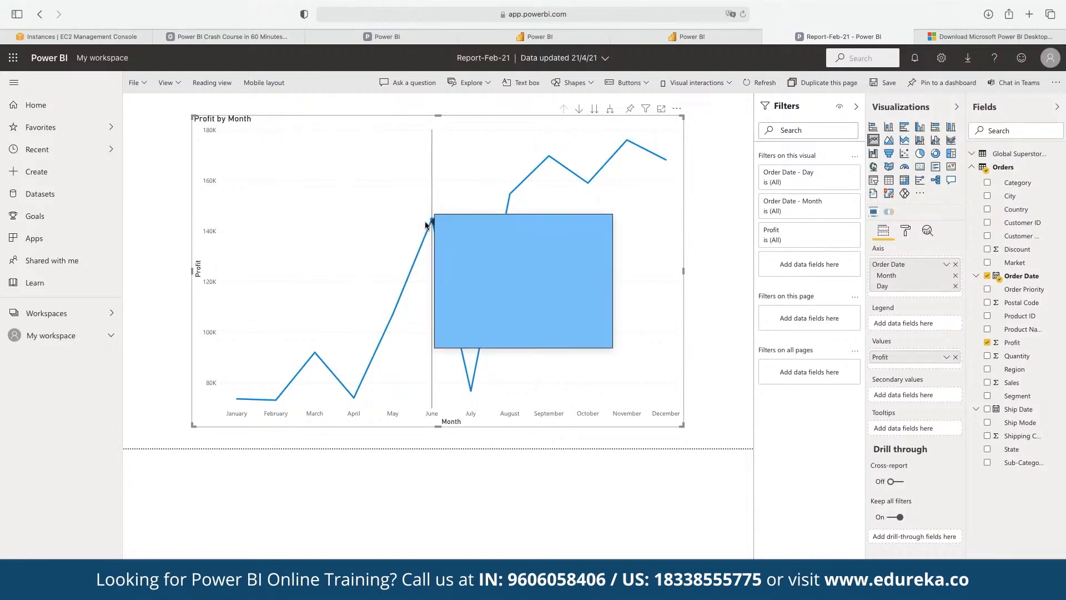
{"action": "mouse_move", "coordinate": [476, 405]}
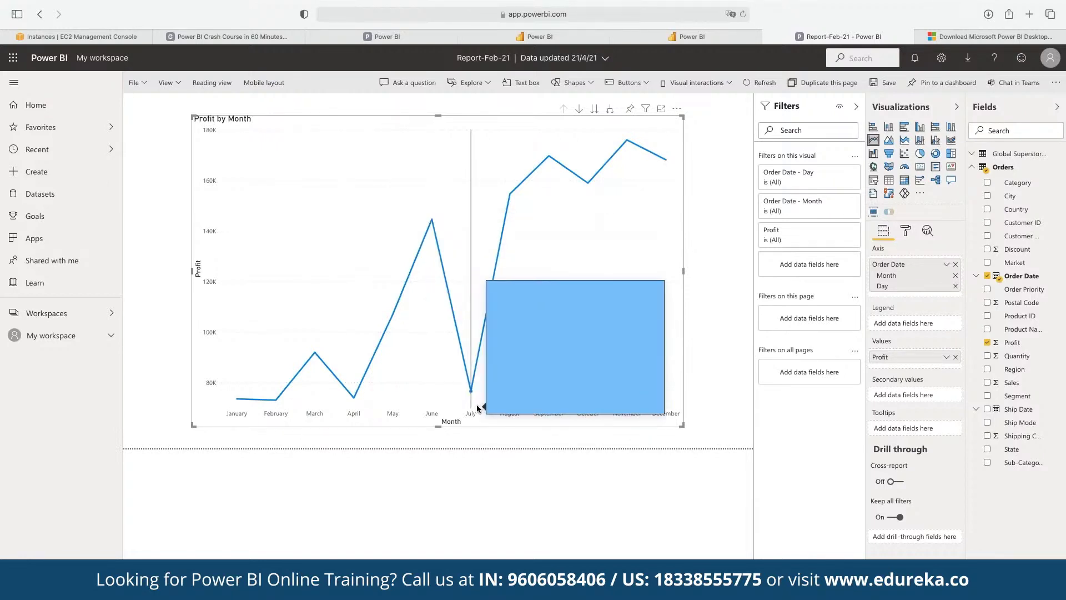
{"action": "mouse_move", "coordinate": [512, 159]}
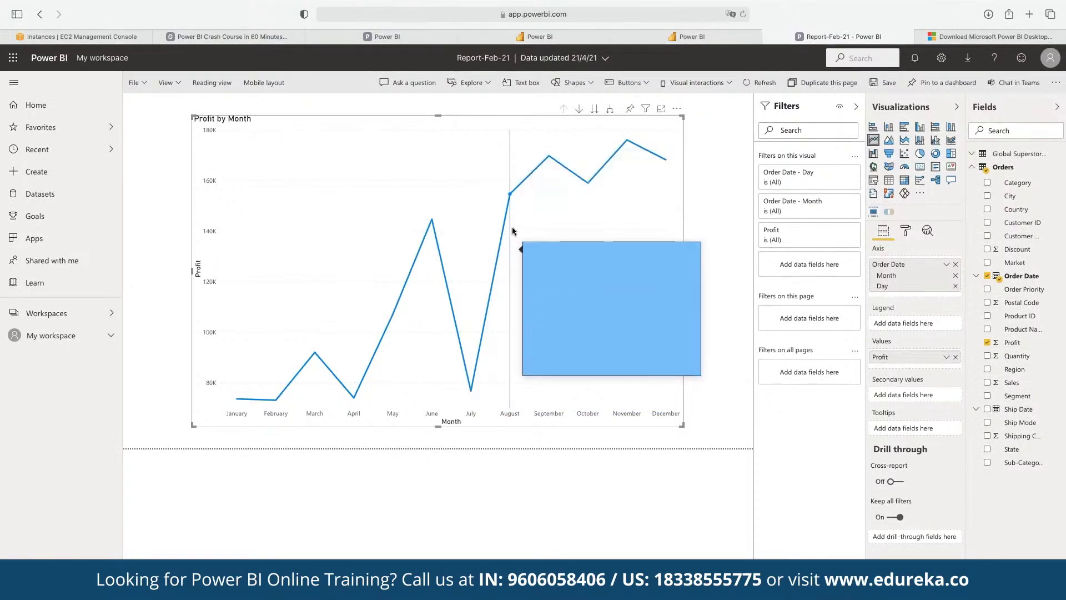
{"action": "mouse_move", "coordinate": [580, 178]}
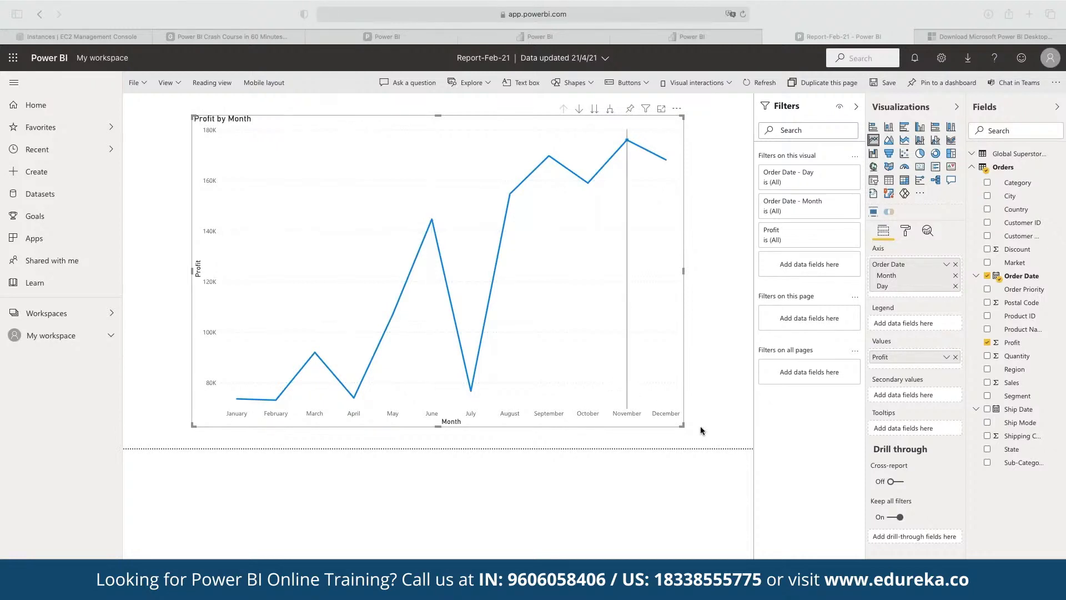
Step: Shrink the Profit by Month chart to about a quarter of the canvas and place it in the page's upper-left corner
{"action": "left_click", "coordinate": [683, 425]}
{"action": "left_click_drag", "start_coordinate": [683, 425], "coordinate": [454, 309]}
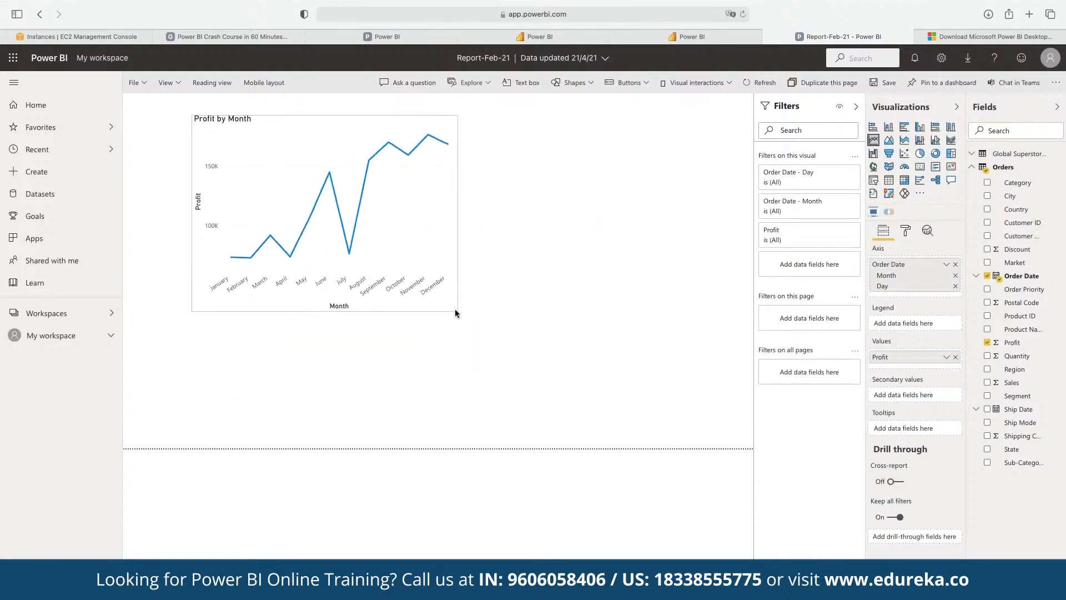
{"action": "left_click_drag", "start_coordinate": [412, 215], "coordinate": [348, 195]}
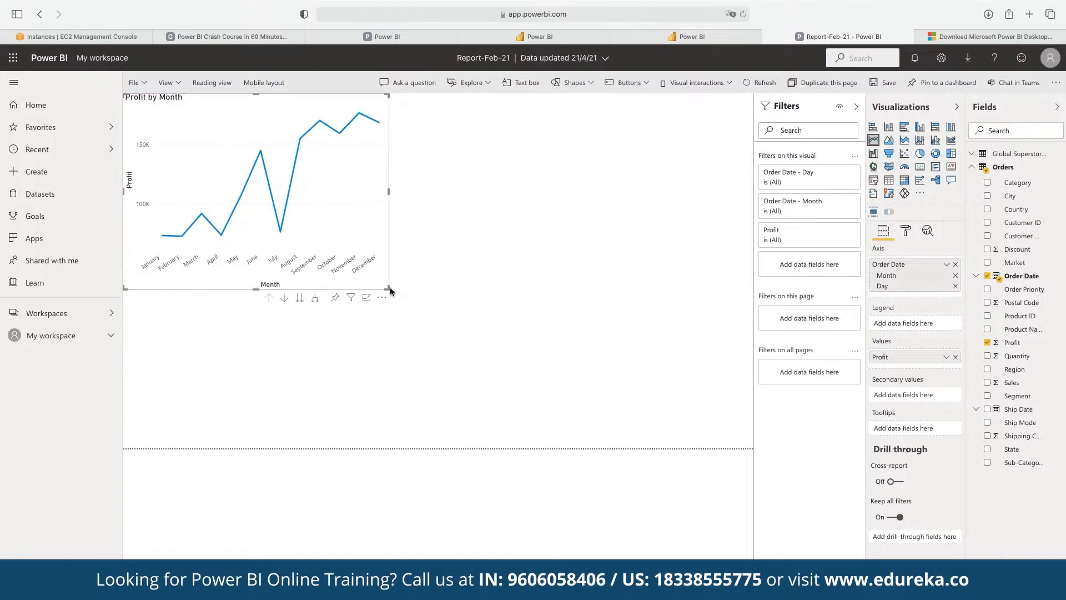
{"action": "left_click_drag", "start_coordinate": [390, 289], "coordinate": [439, 273]}
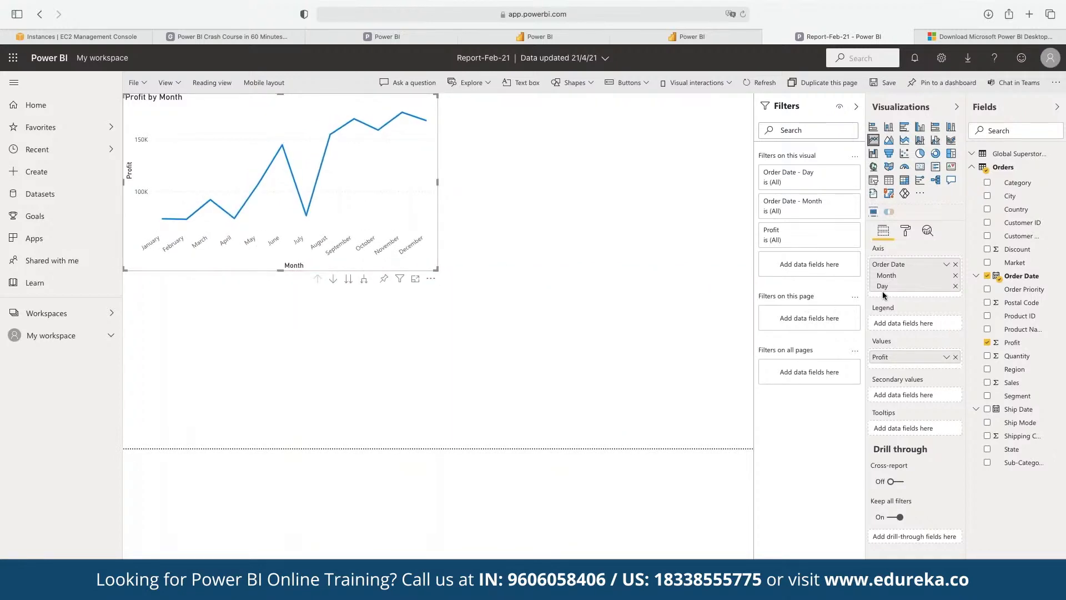
Step: Add the Order Date Year field as a visual filter on the Profit by Month chart and limit it to 2015 with basic filtering
{"action": "left_click", "coordinate": [838, 173]}
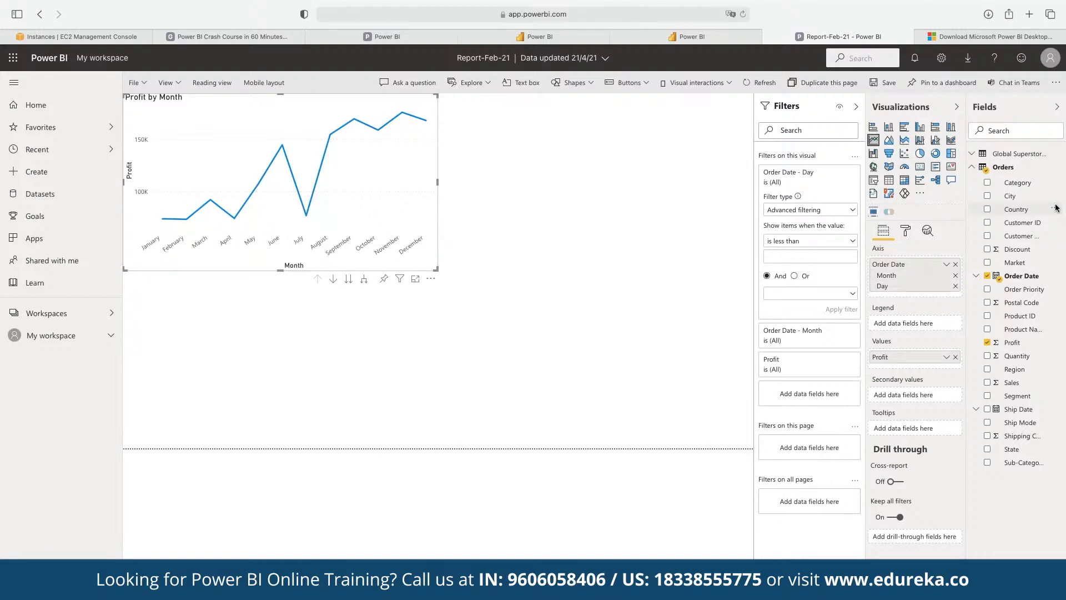
{"action": "left_click_drag", "start_coordinate": [1019, 302], "coordinate": [807, 233]}
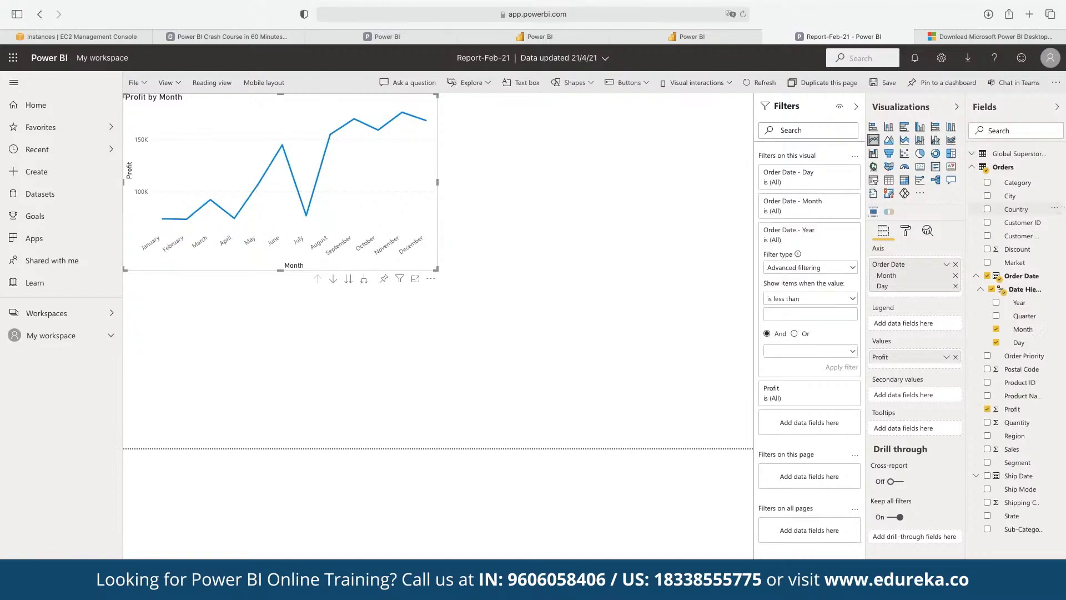
{"action": "left_click", "coordinate": [815, 268]}
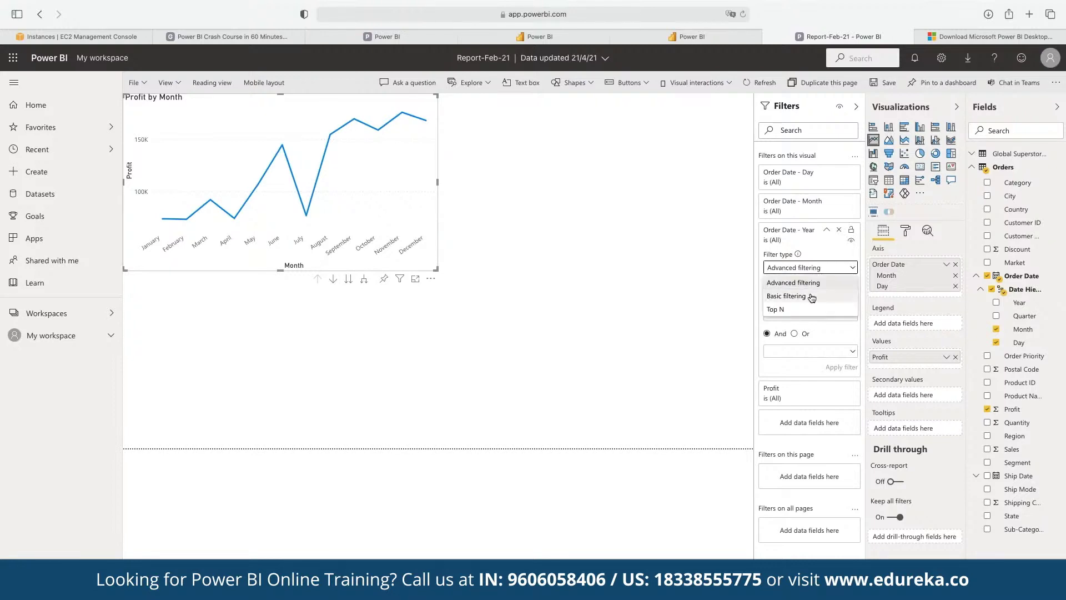
{"action": "left_click", "coordinate": [810, 293]}
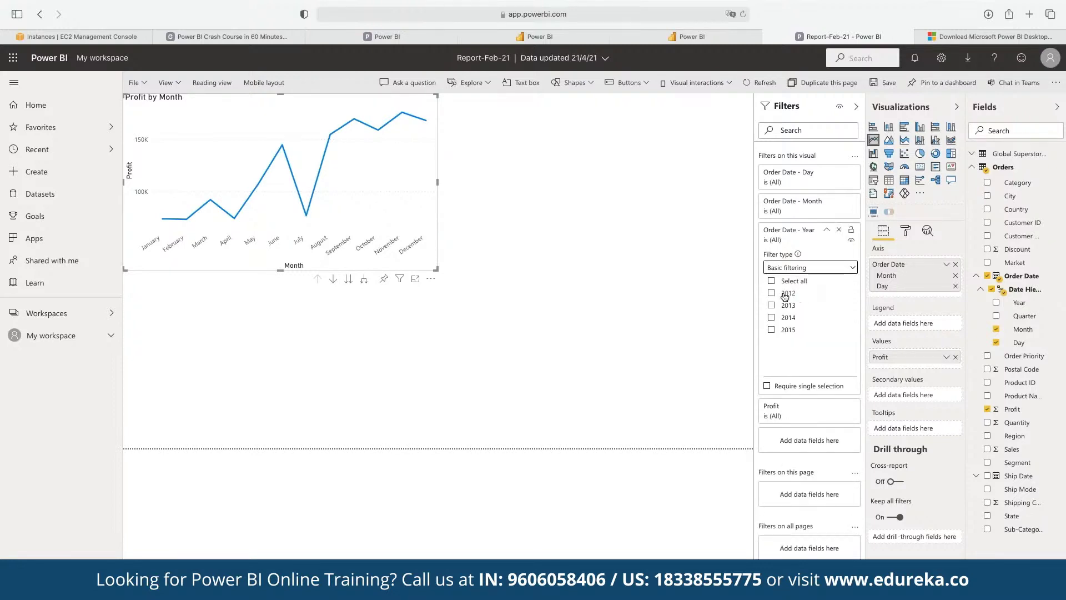
{"action": "left_click", "coordinate": [771, 330]}
{"action": "left_click", "coordinate": [557, 315]}
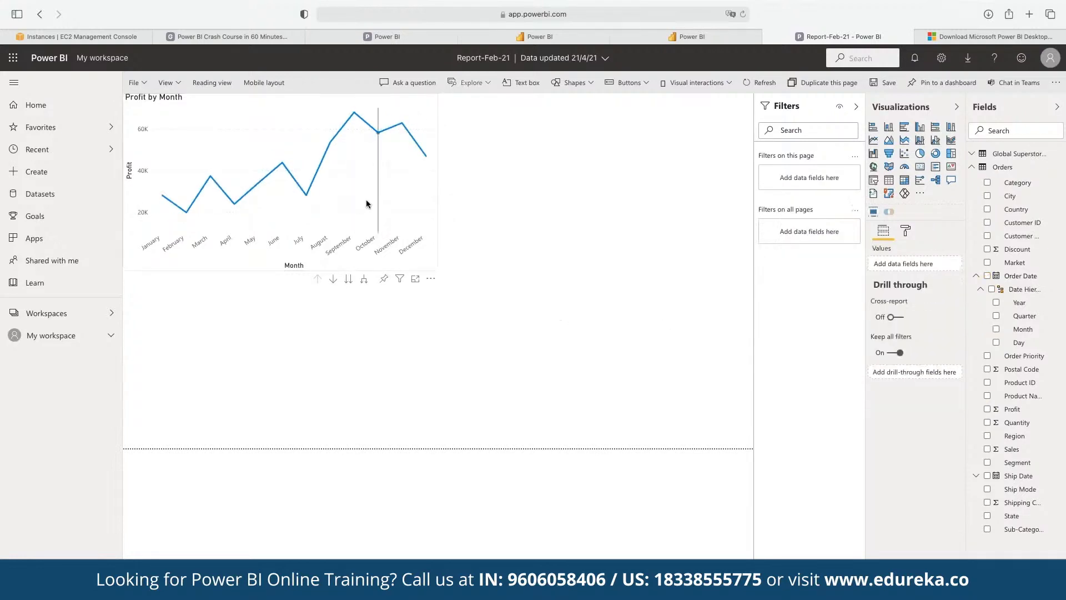
Step: Make three copies of the Profit by Month chart and arrange all four charts in a two-by-two grid on the page
{"action": "left_click", "coordinate": [366, 200]}
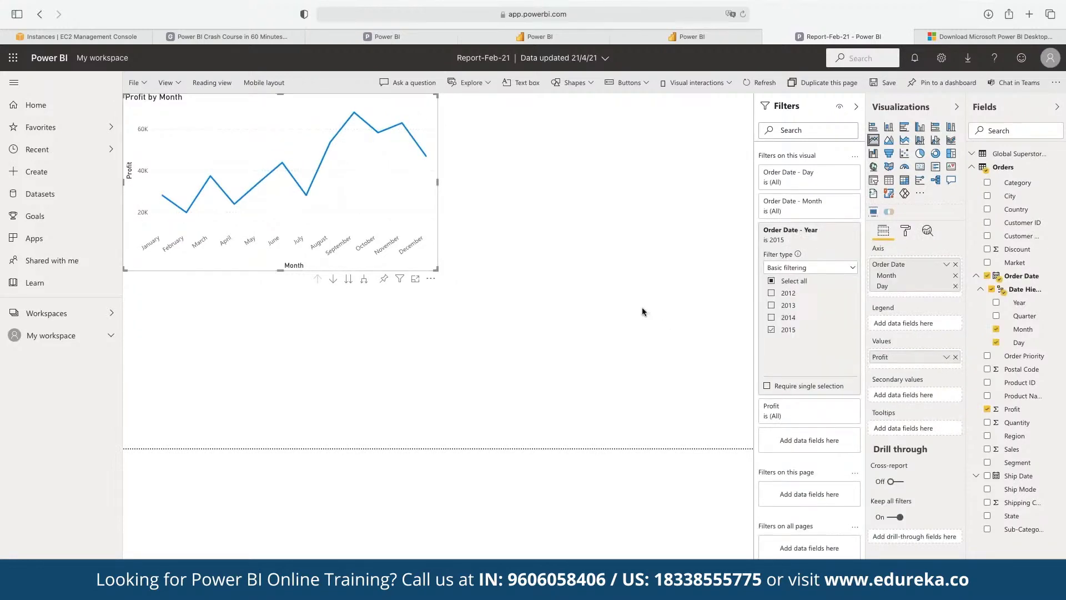
{"action": "key", "text": "super+c"}
{"action": "key", "text": "super+v"}
{"action": "key", "text": "super+v"}
{"action": "left_click_drag", "start_coordinate": [701, 245], "coordinate": [648, 414]}
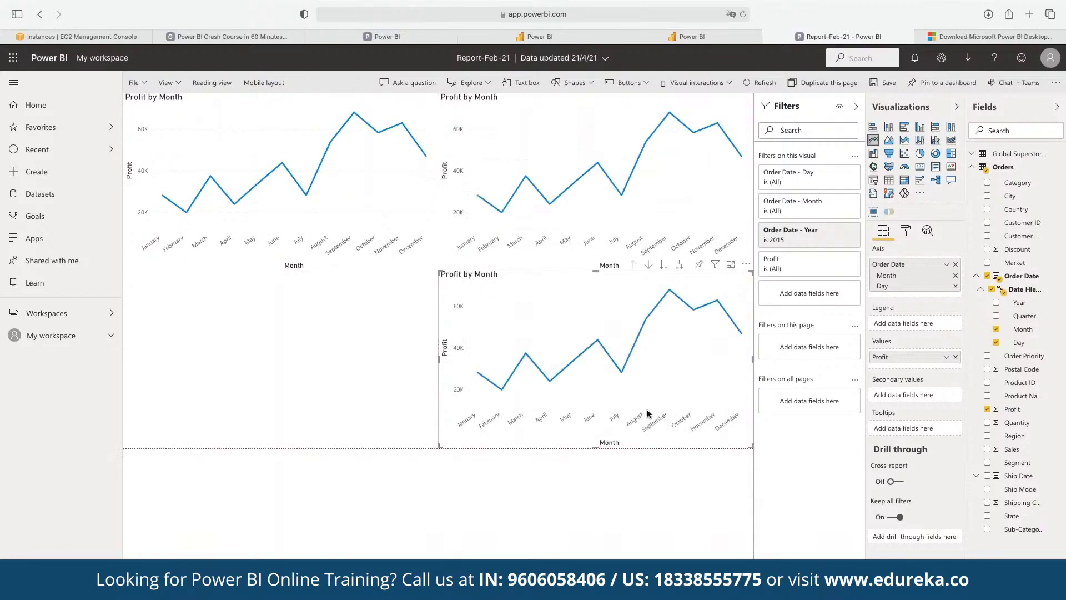
{"action": "key", "text": "super+v"}
{"action": "left_click_drag", "start_coordinate": [673, 368], "coordinate": [322, 373]}
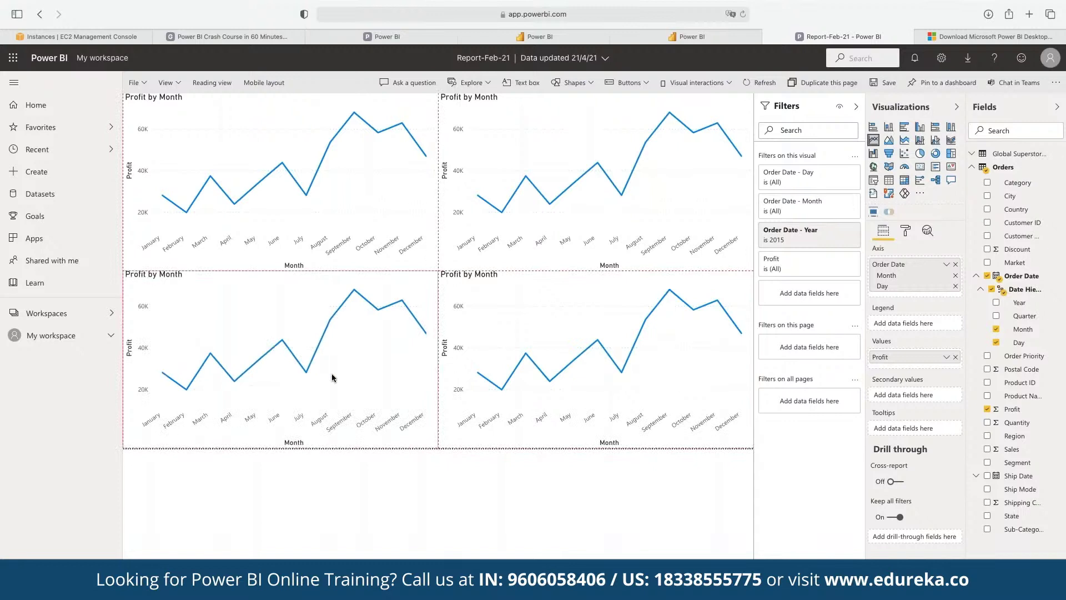
{"action": "left_click", "coordinate": [359, 177]}
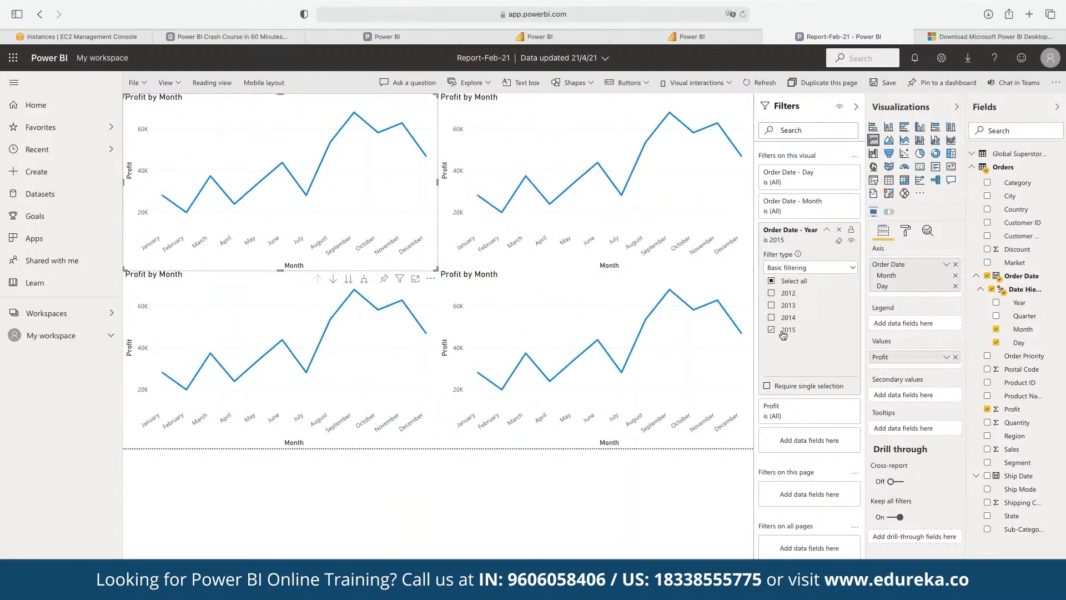
{"action": "left_click", "coordinate": [672, 199]}
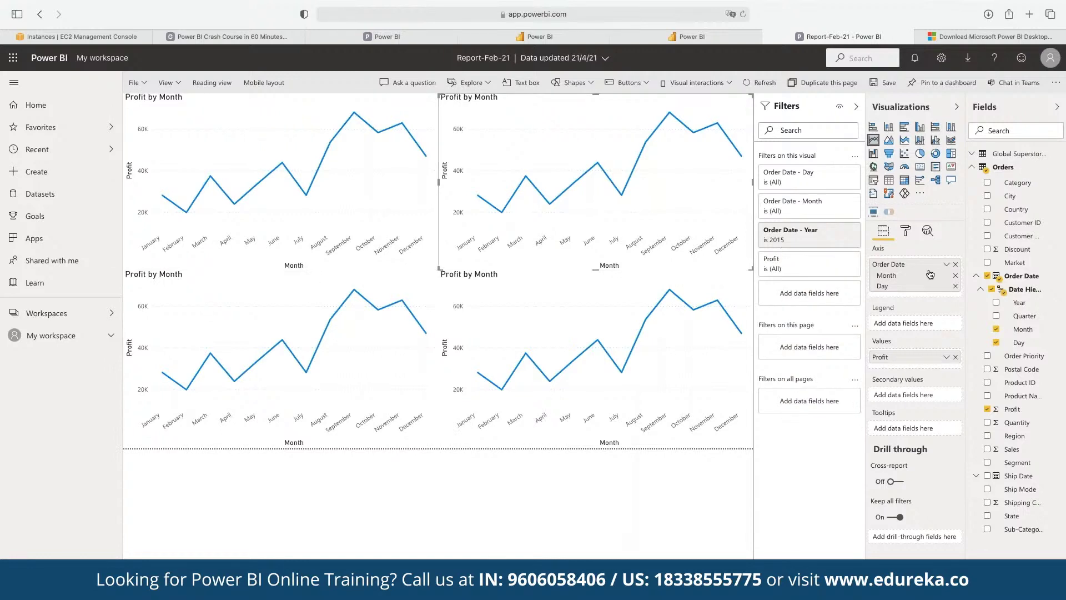
{"action": "left_click_drag", "start_coordinate": [1018, 305], "coordinate": [799, 314]}
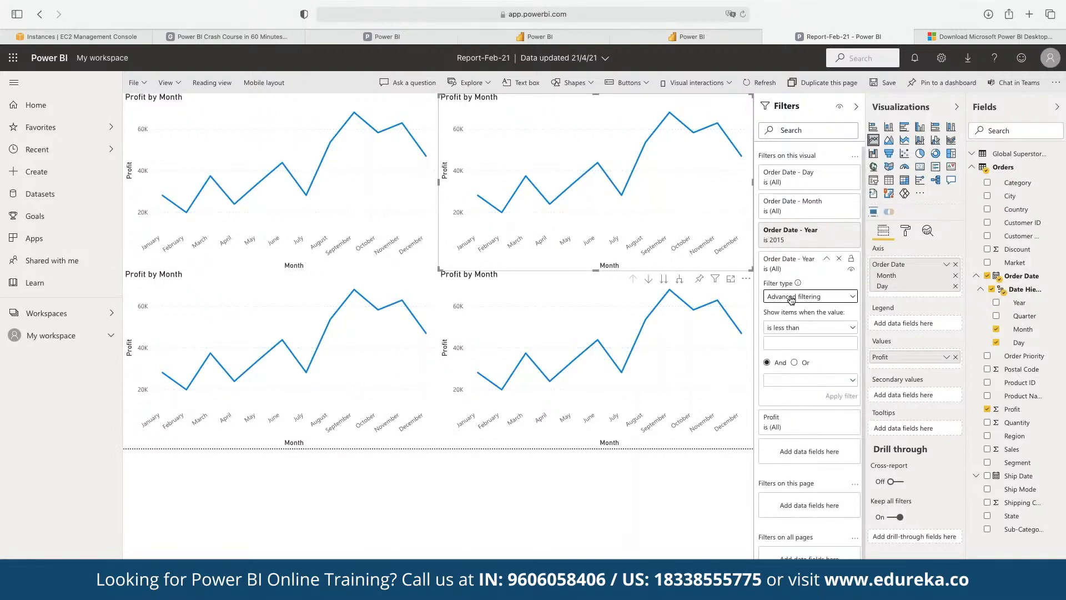
{"action": "left_click", "coordinate": [791, 298]}
{"action": "left_click", "coordinate": [789, 322]}
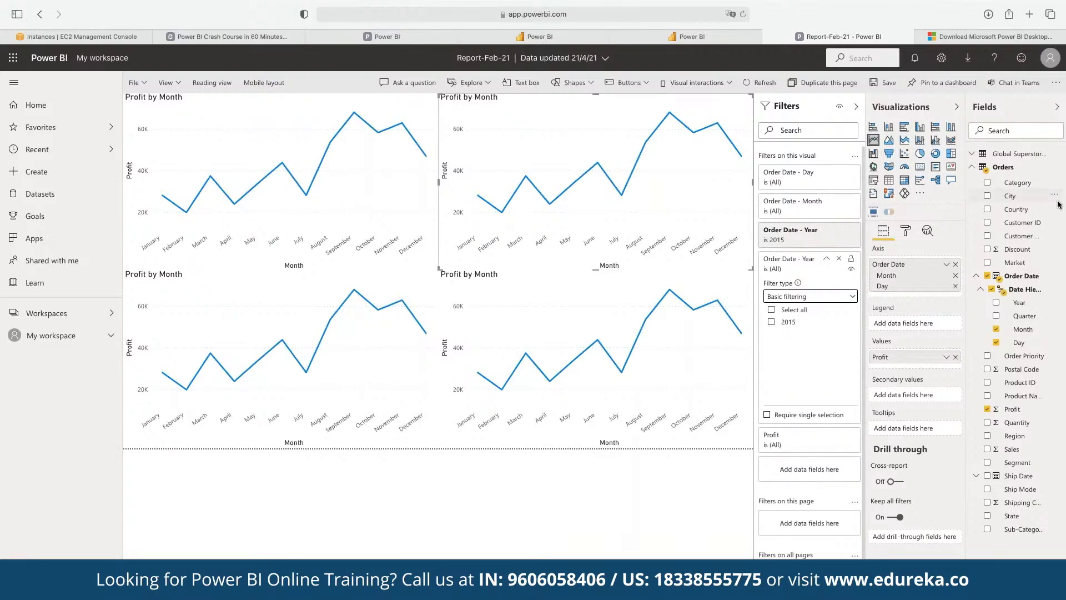
{"action": "left_click", "coordinate": [839, 258]}
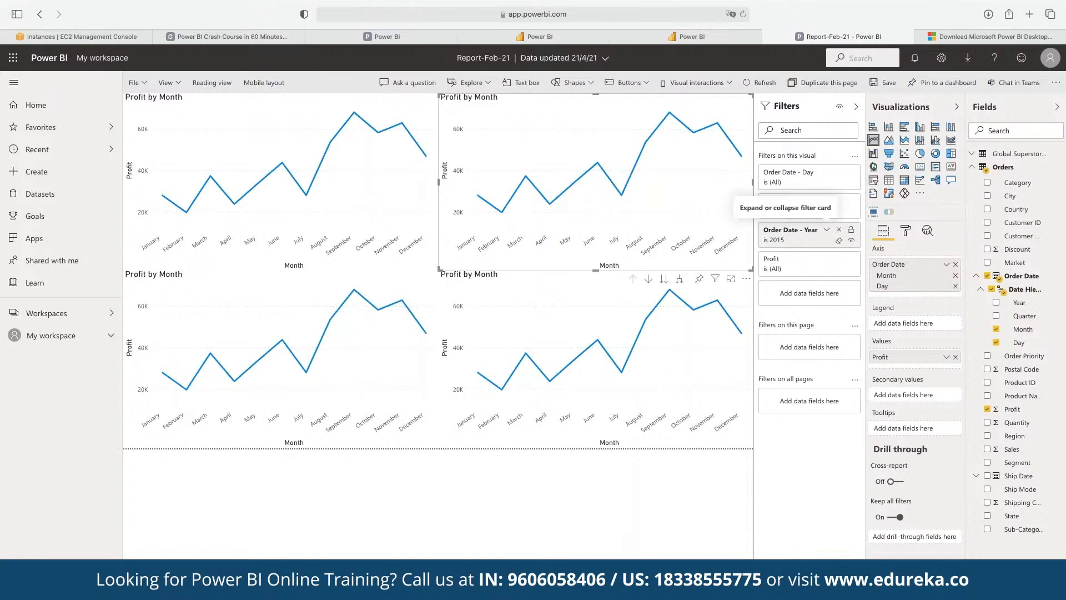
Step: Change the Order Date Year filter of the upper-right Profit by Month chart so only 2012 is selected
{"action": "left_click", "coordinate": [827, 229]}
{"action": "left_click", "coordinate": [772, 293]}
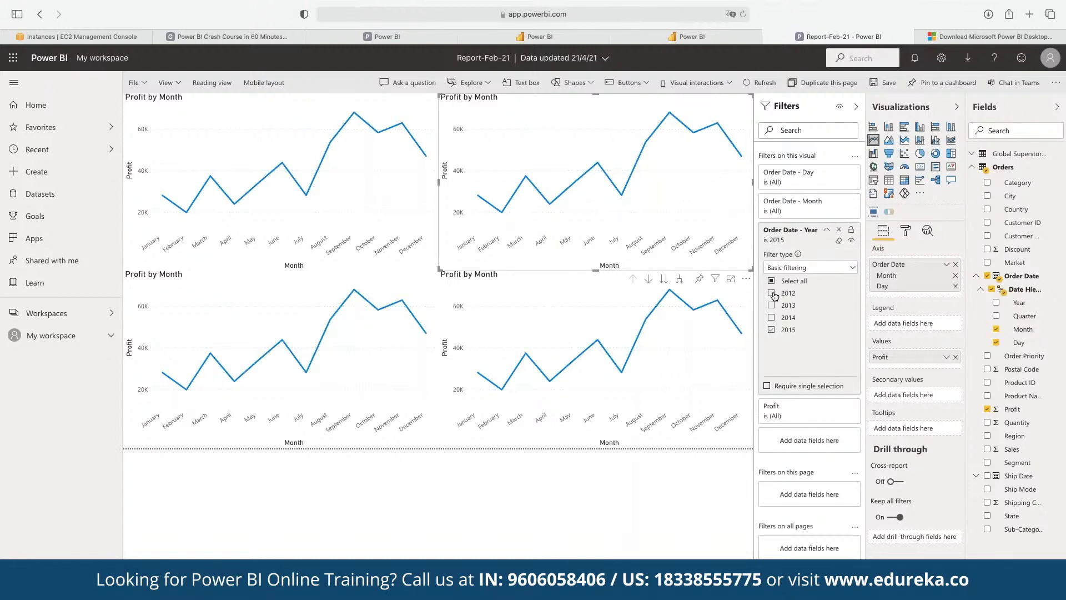
{"action": "left_click", "coordinate": [772, 330]}
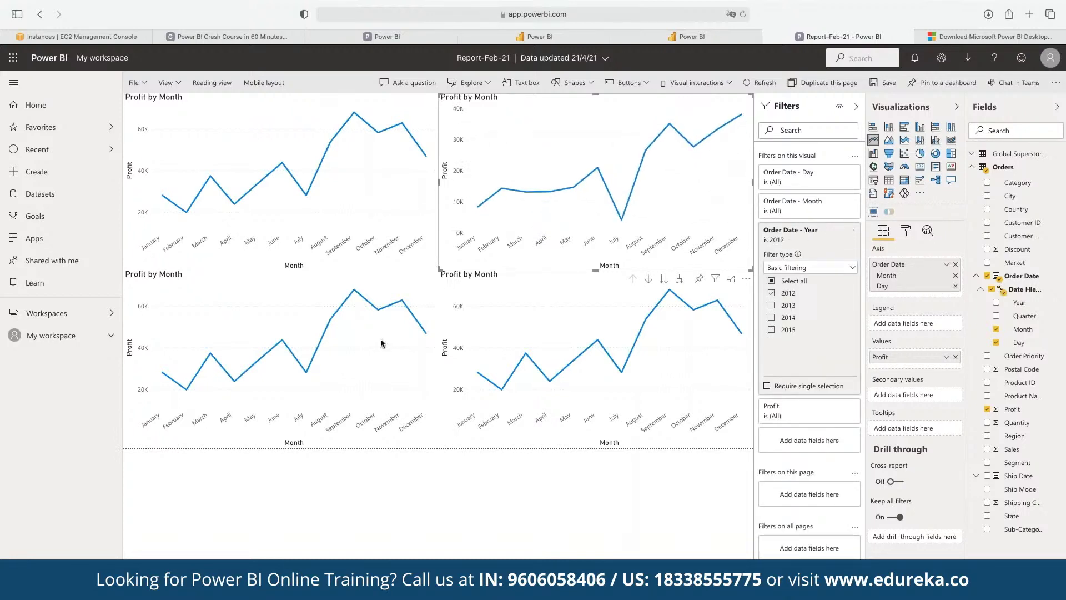
Step: Change the Order Date Year filter of the lower-left Profit by Month chart so only 2014 is selected
{"action": "left_click", "coordinate": [358, 362]}
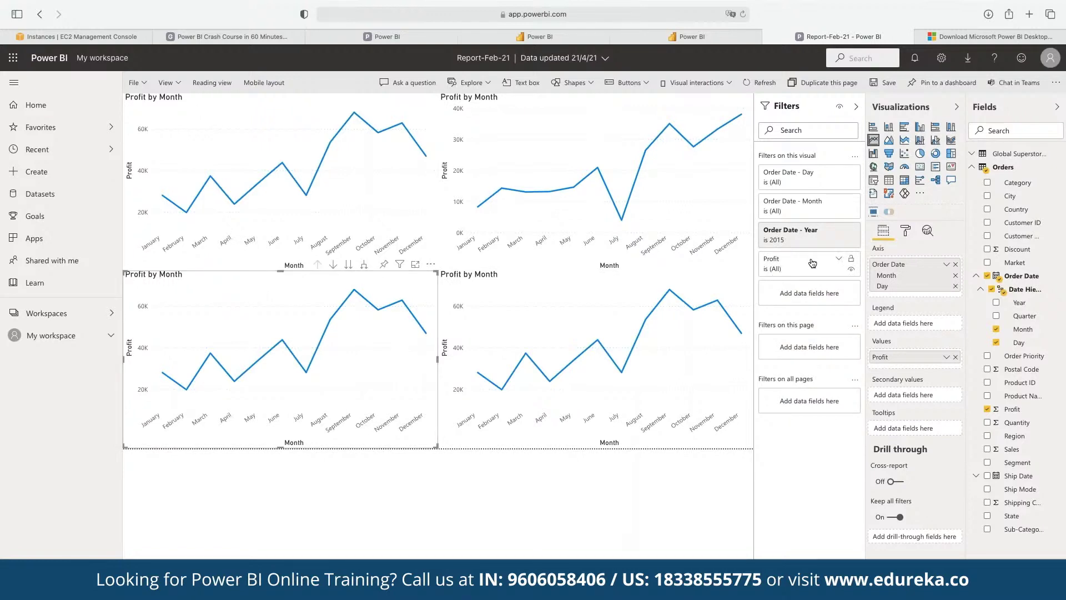
{"action": "left_click", "coordinate": [827, 233]}
{"action": "left_click", "coordinate": [772, 317]}
{"action": "left_click", "coordinate": [771, 318]}
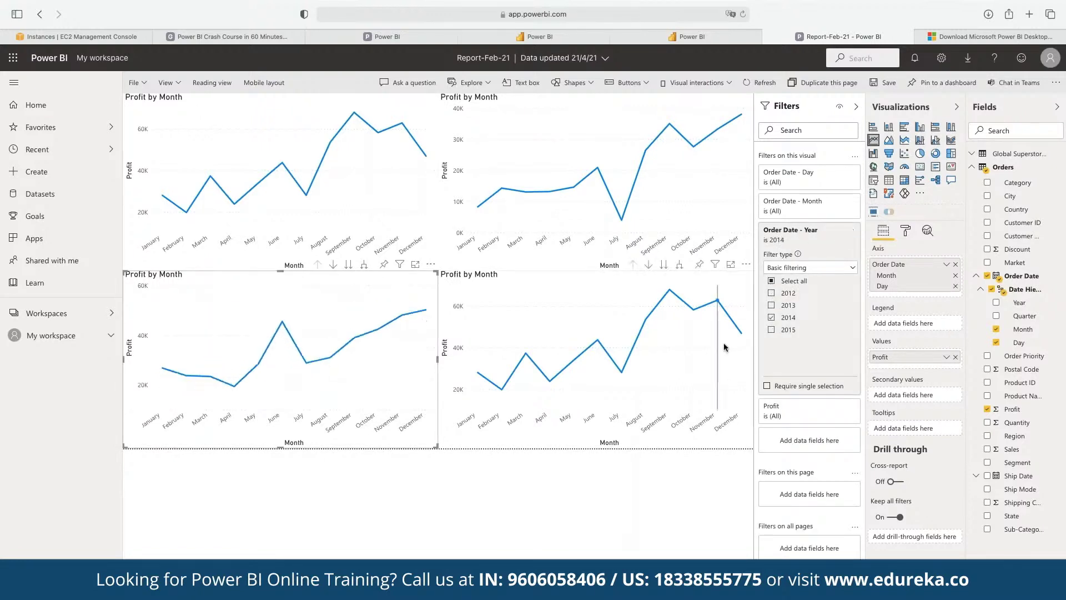
Step: Change the Order Date Year filter of the lower-right Profit by Month chart so only 2013 is selected
{"action": "left_click", "coordinate": [724, 342]}
{"action": "left_click", "coordinate": [827, 230]}
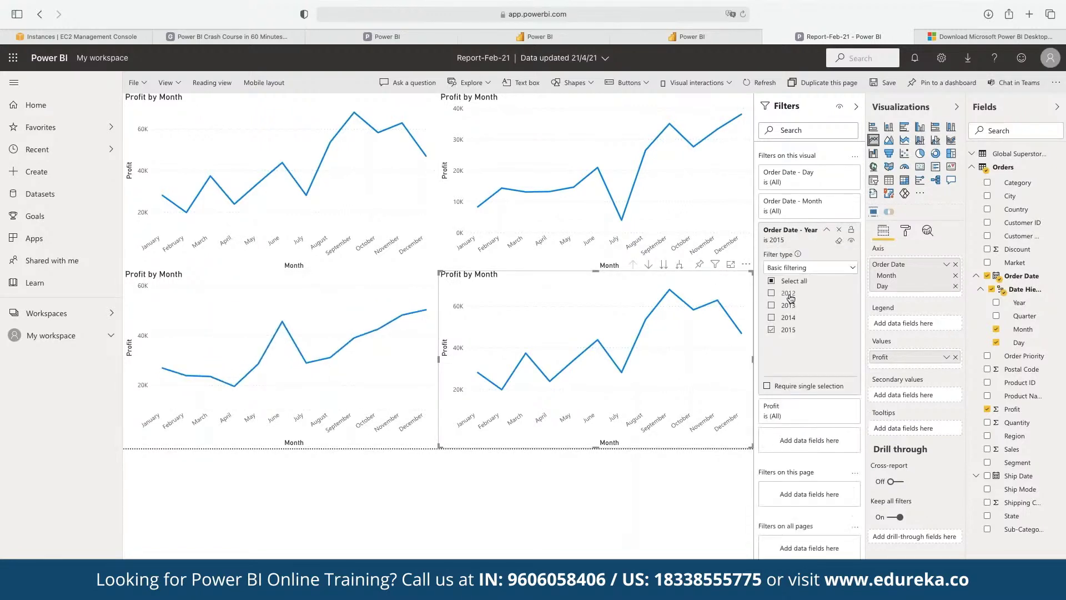
{"action": "left_click", "coordinate": [771, 305]}
{"action": "left_click", "coordinate": [772, 330]}
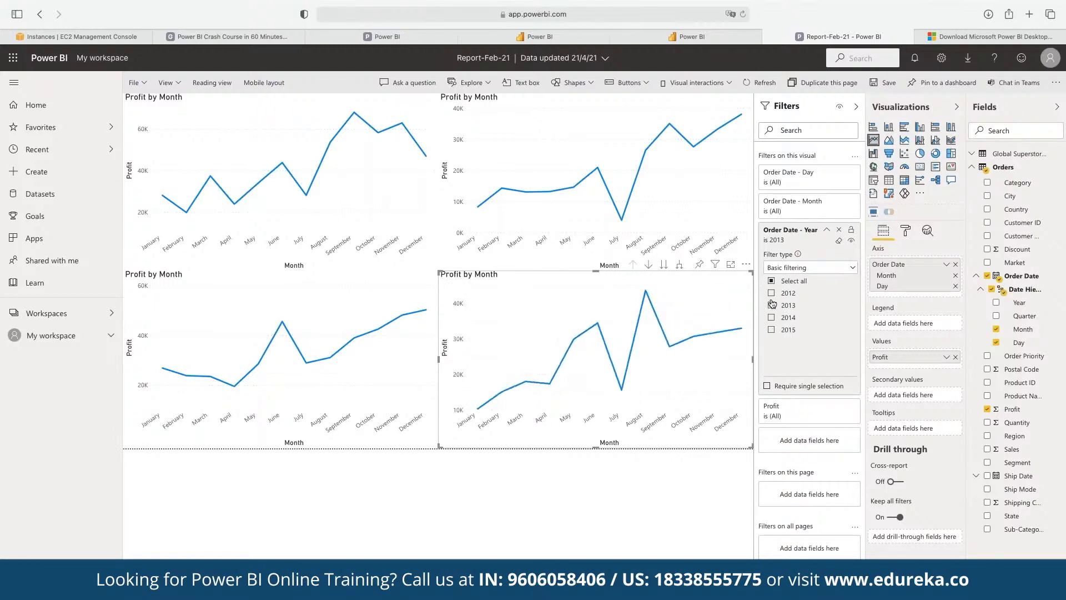
{"action": "left_click", "coordinate": [648, 478]}
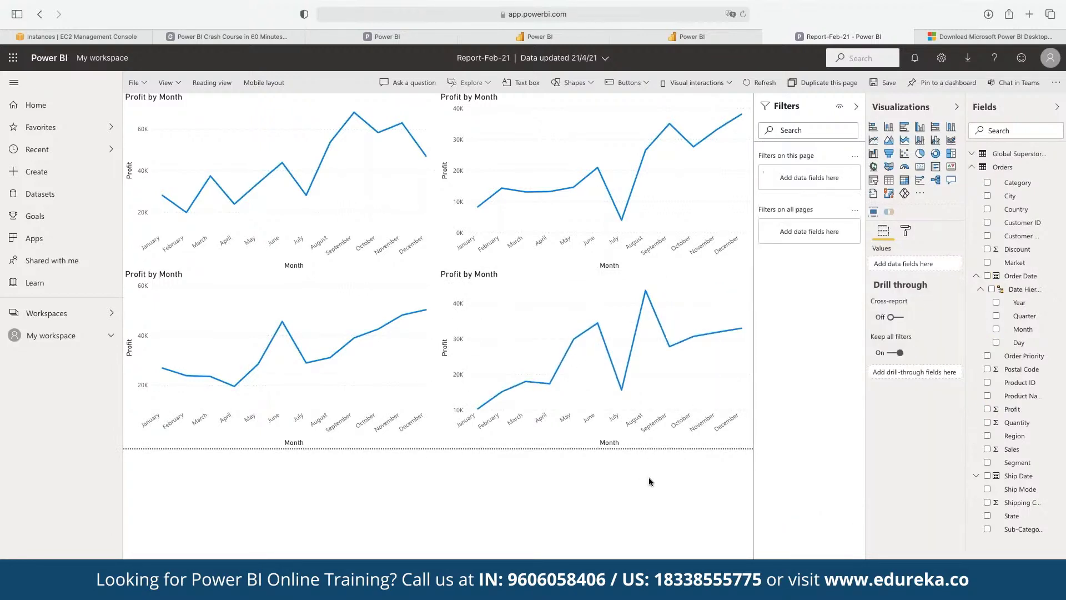
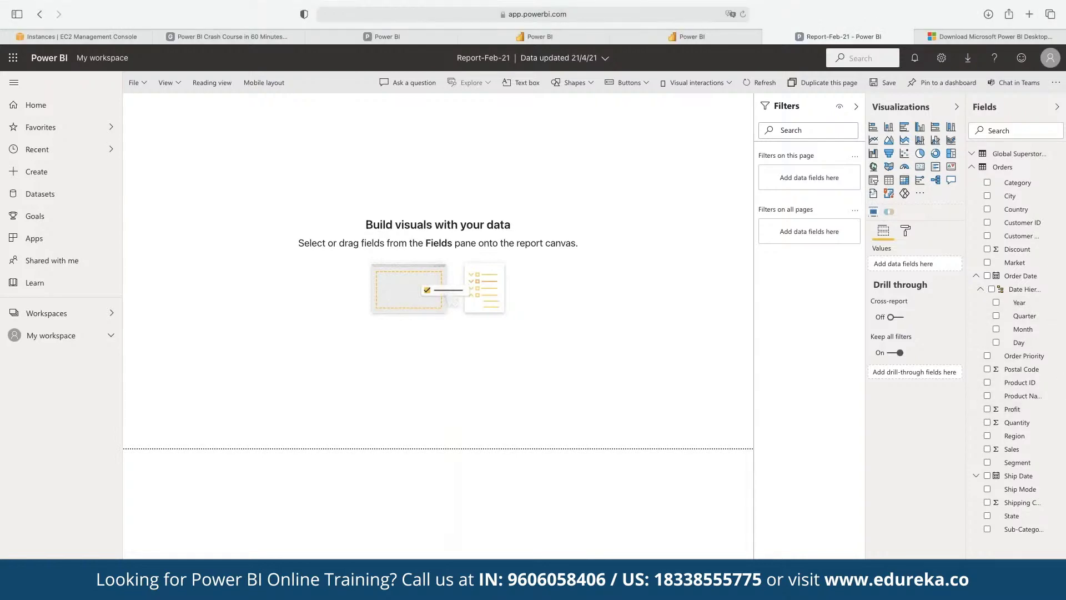
Step: Create a table of the Order Date hierarchy and Profit on the blank page, enlarge it, and center it on the canvas
{"action": "left_click", "coordinate": [992, 289]}
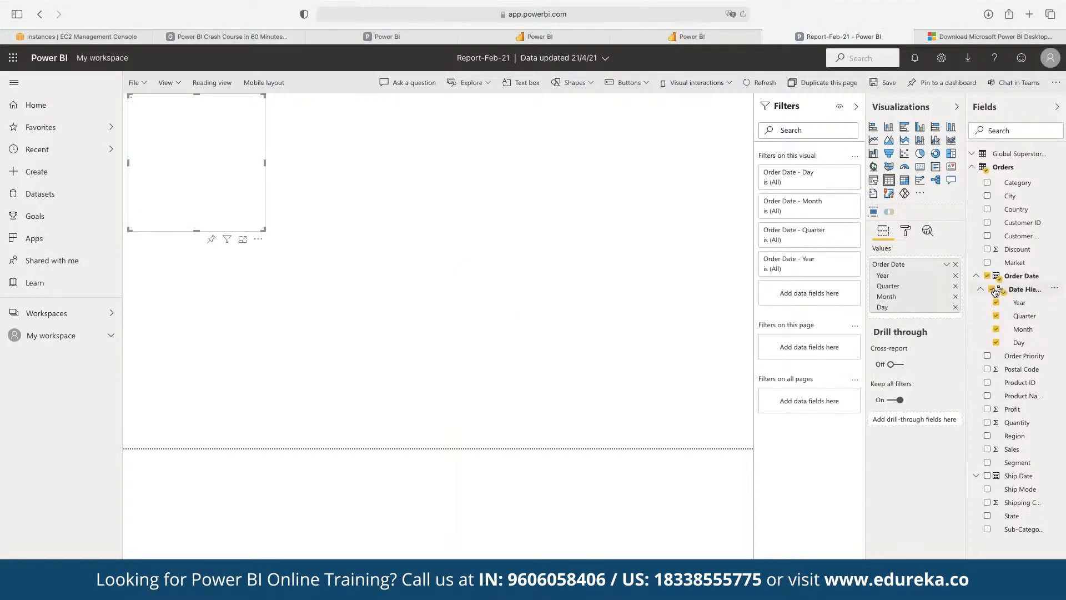
{"action": "left_click", "coordinate": [988, 409]}
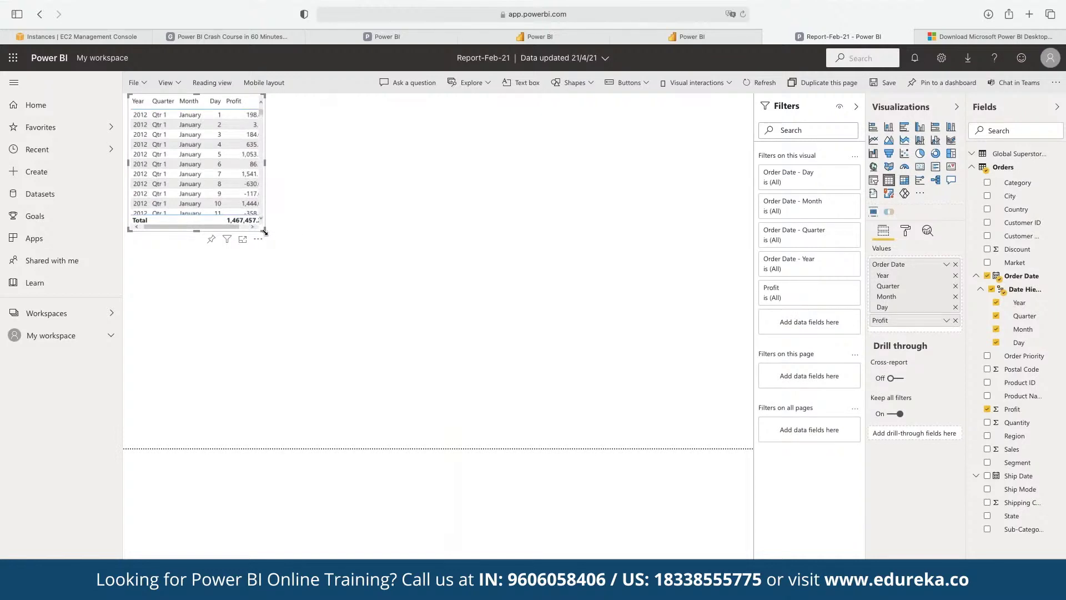
{"action": "left_click_drag", "start_coordinate": [425, 286], "coordinate": [654, 383]}
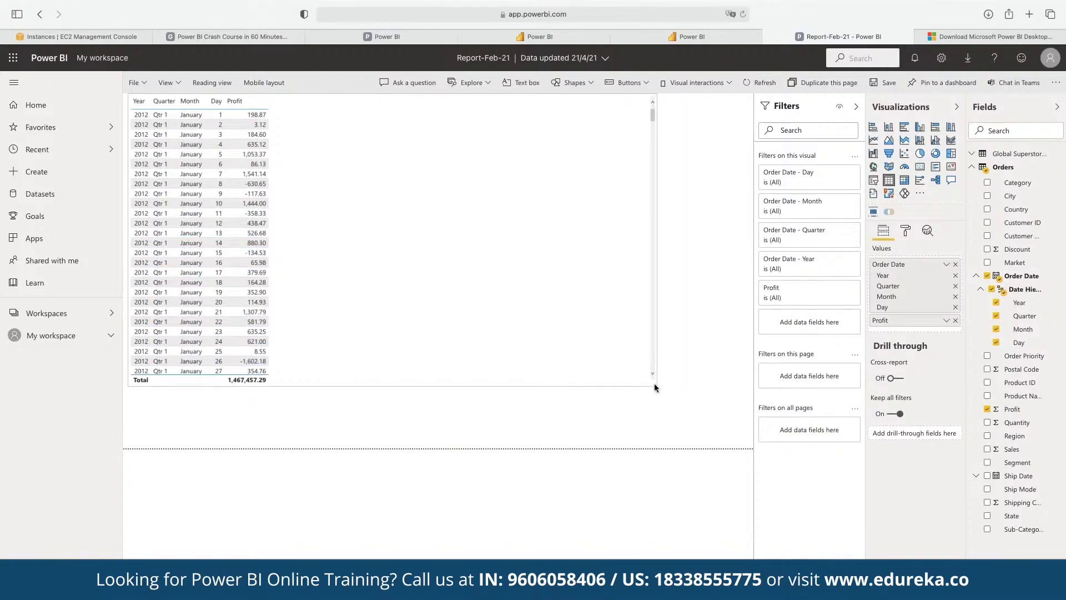
{"action": "left_click_drag", "start_coordinate": [485, 293], "coordinate": [531, 324]}
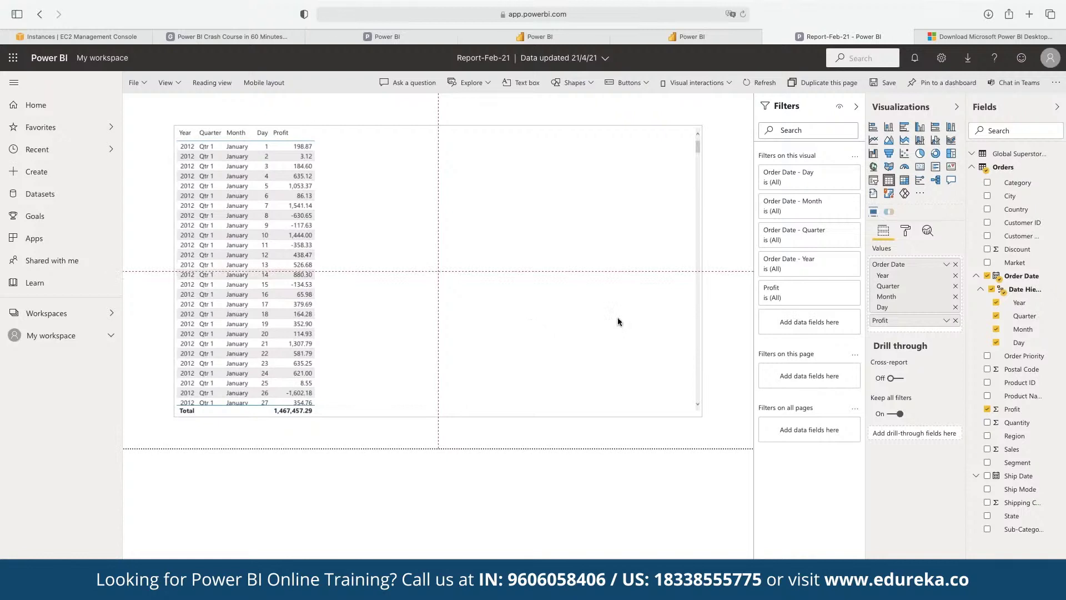
Step: Convert the table to a line chart and remove Year and Quarter from its axis
{"action": "left_click", "coordinate": [875, 142]}
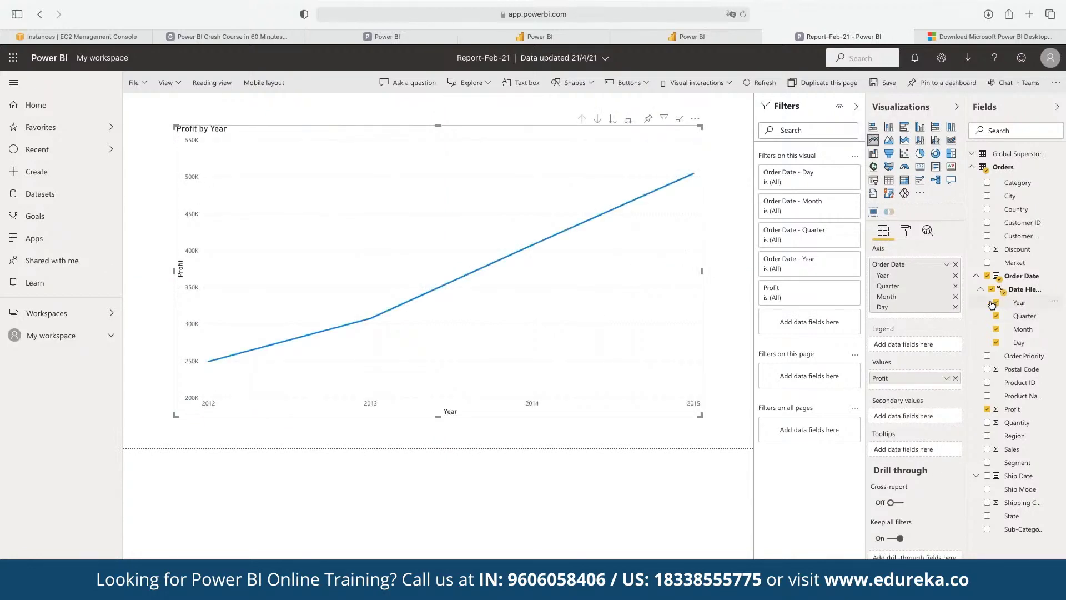
{"action": "left_click", "coordinate": [956, 276]}
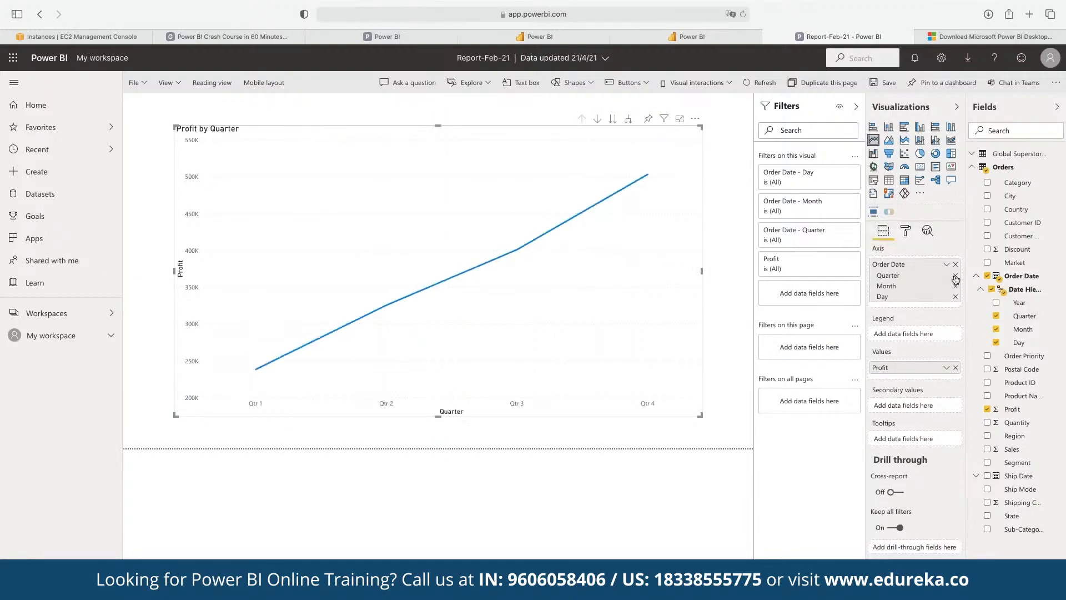
{"action": "left_click", "coordinate": [956, 276]}
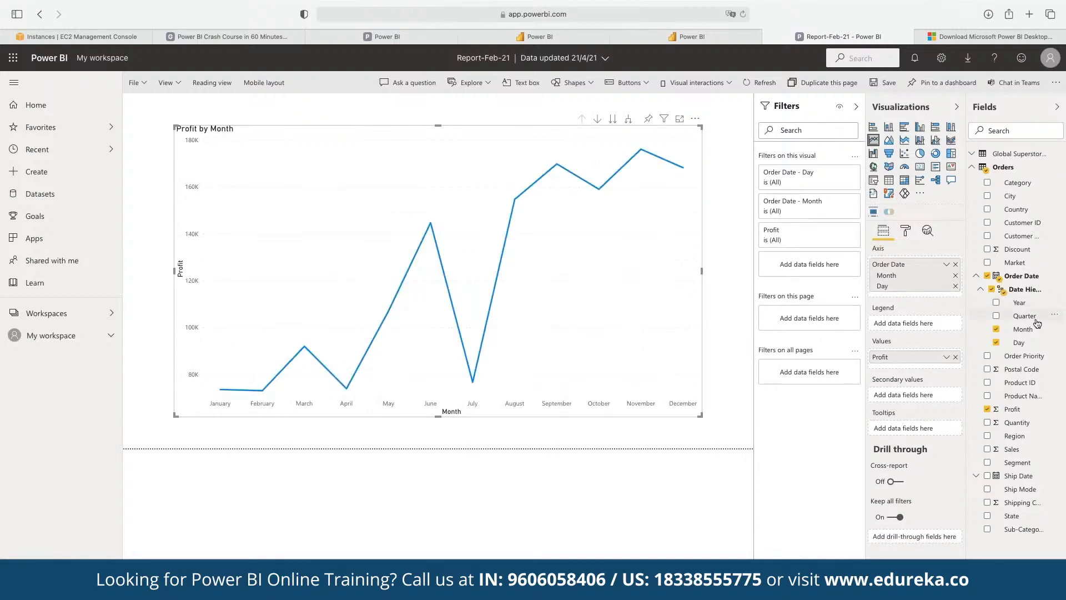
Step: Add the Order Date Year field as the line chart's legend and inspect the monthly profit values for each year
{"action": "left_click_drag", "start_coordinate": [1020, 303], "coordinate": [916, 326]}
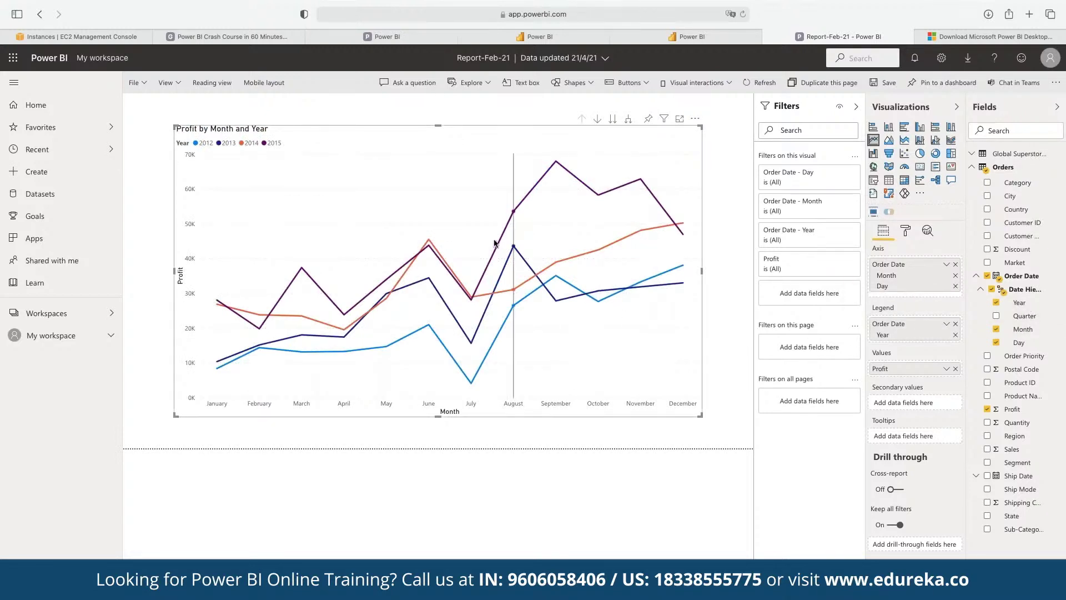
{"action": "mouse_move", "coordinate": [618, 234]}
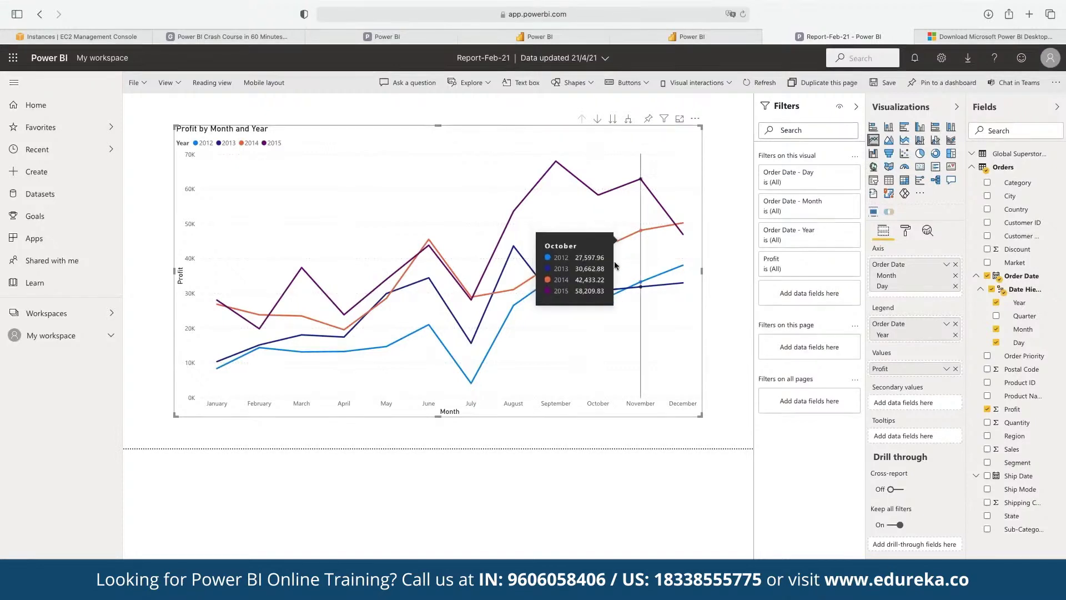
{"action": "mouse_move", "coordinate": [539, 296]}
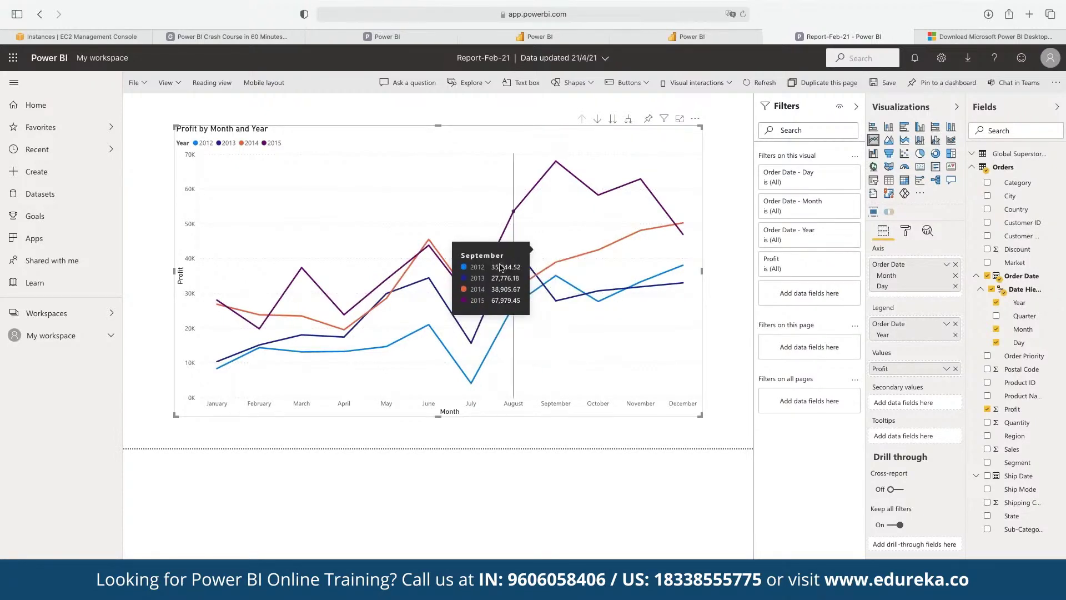
{"action": "mouse_move", "coordinate": [444, 303]}
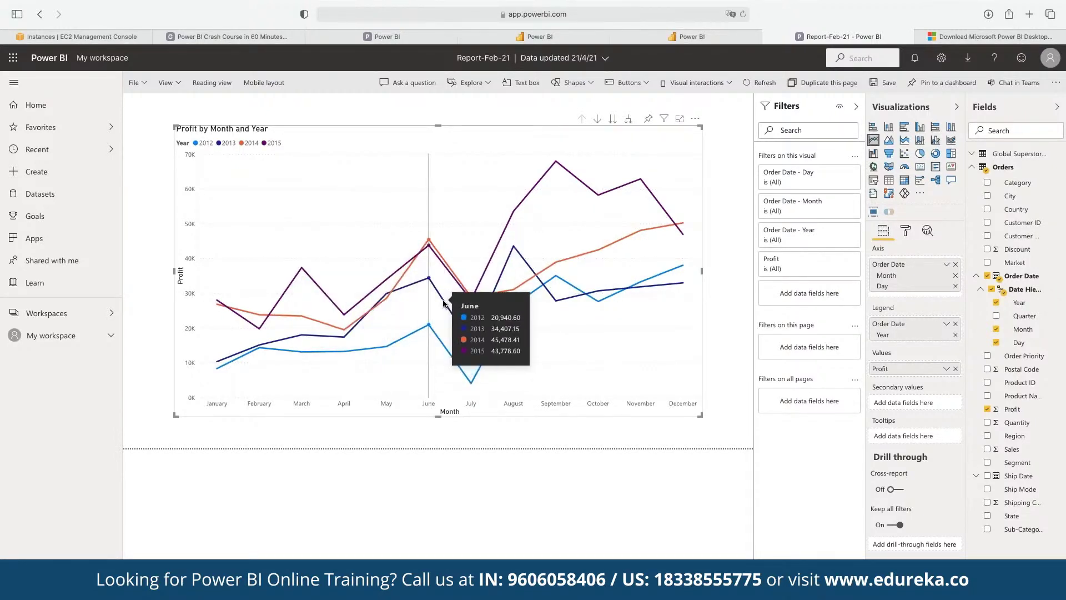
{"action": "mouse_move", "coordinate": [397, 293]}
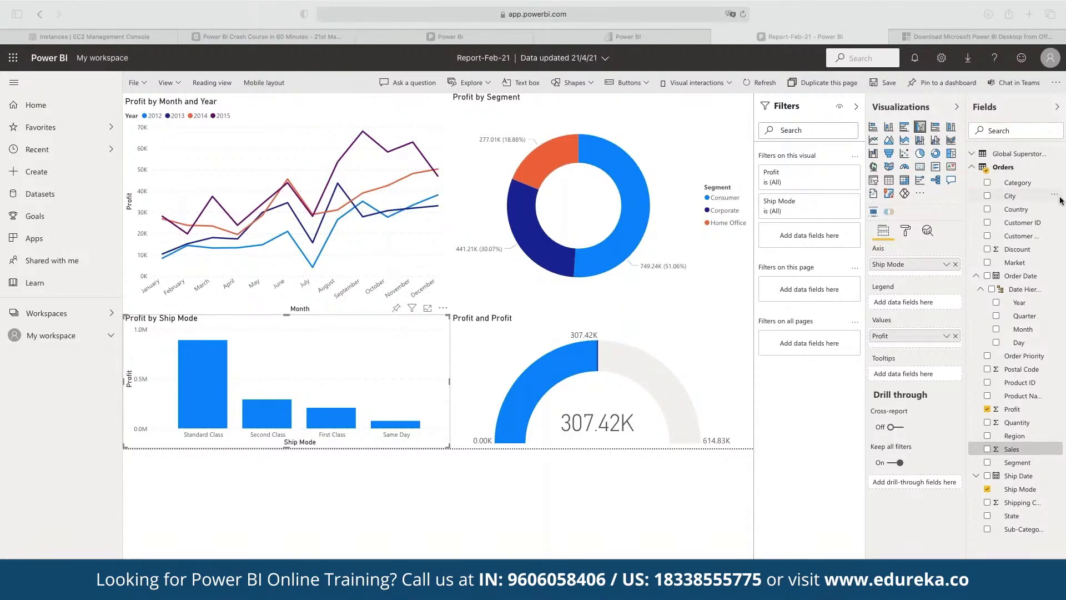
Step: Save the report
{"action": "left_click", "coordinate": [134, 82]}
{"action": "left_click", "coordinate": [202, 114]}
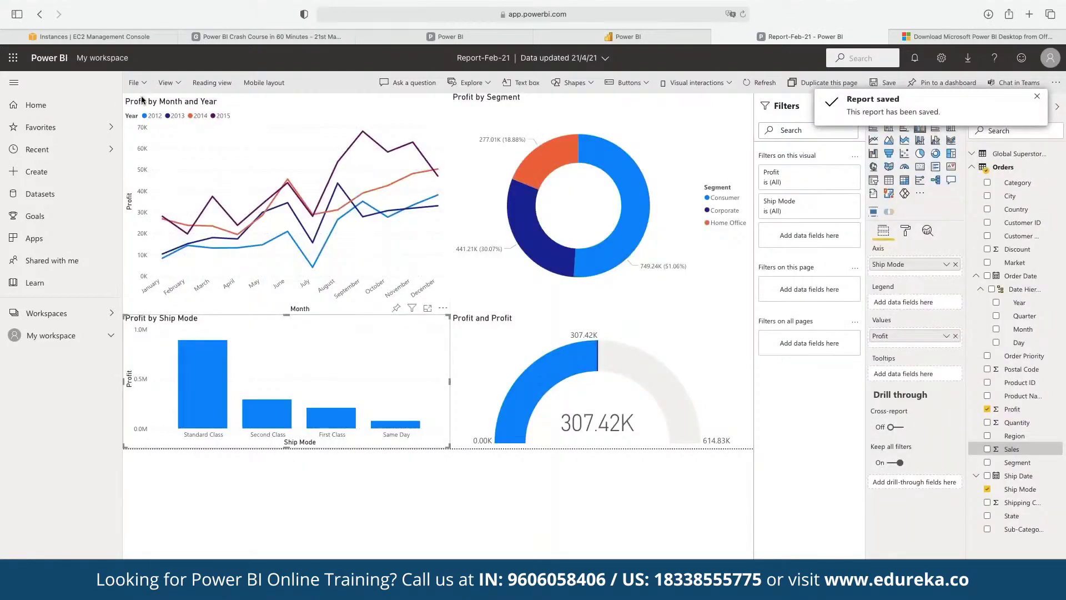
{"action": "left_click", "coordinate": [135, 83]}
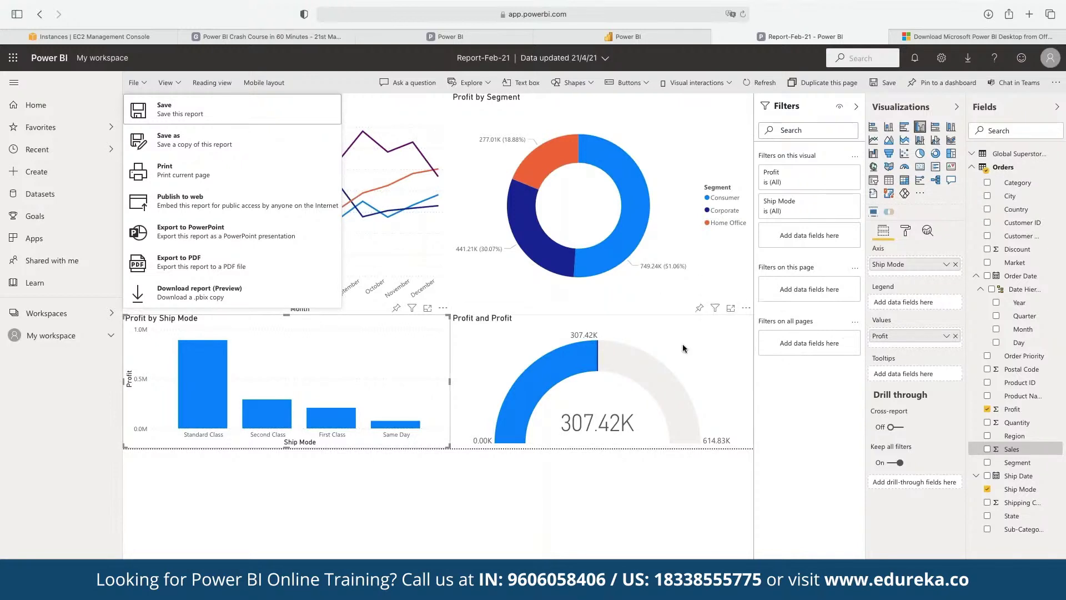
{"action": "left_click", "coordinate": [663, 331]}
{"action": "left_click", "coordinate": [661, 331]}
Step: Highlight the Corporate, Home Office and Consumer segments in turn in the Profit by Segment donut to examine how the other charts respond
{"action": "left_click", "coordinate": [633, 222]}
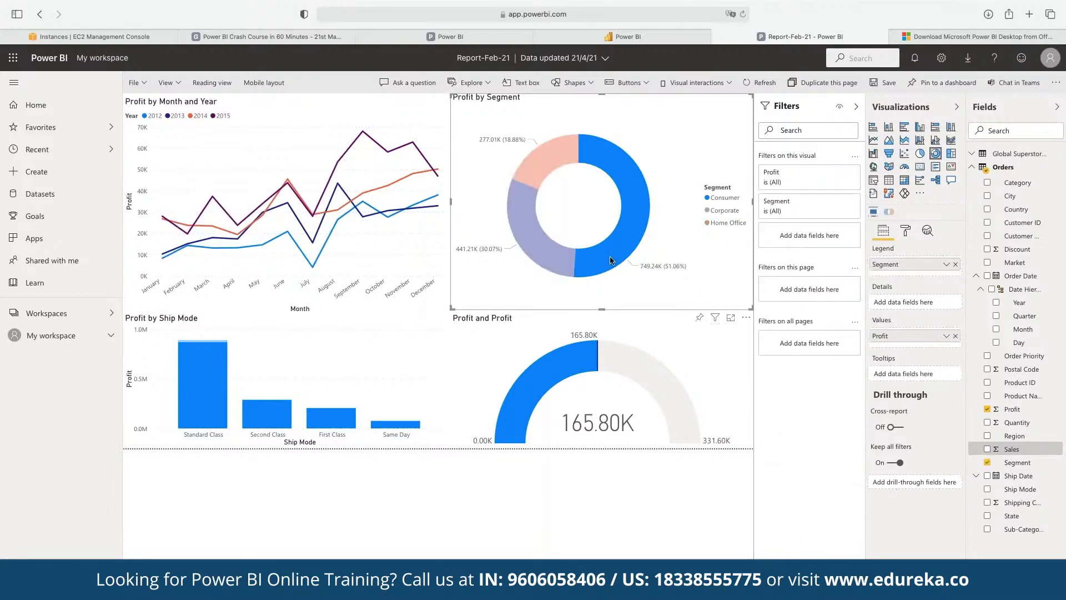
{"action": "left_click", "coordinate": [532, 237]}
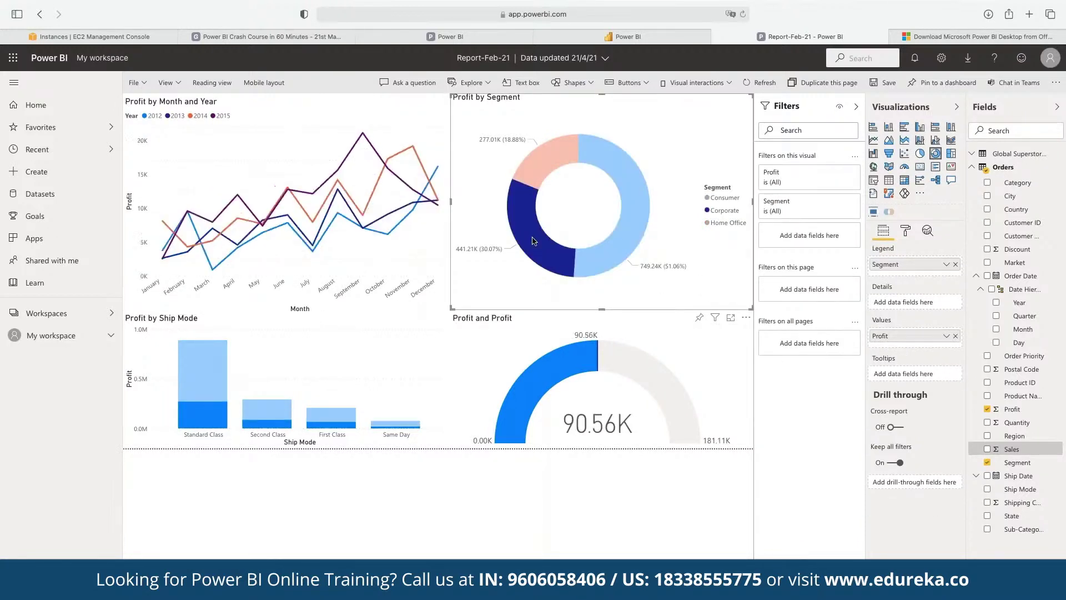
{"action": "left_click", "coordinate": [545, 174]}
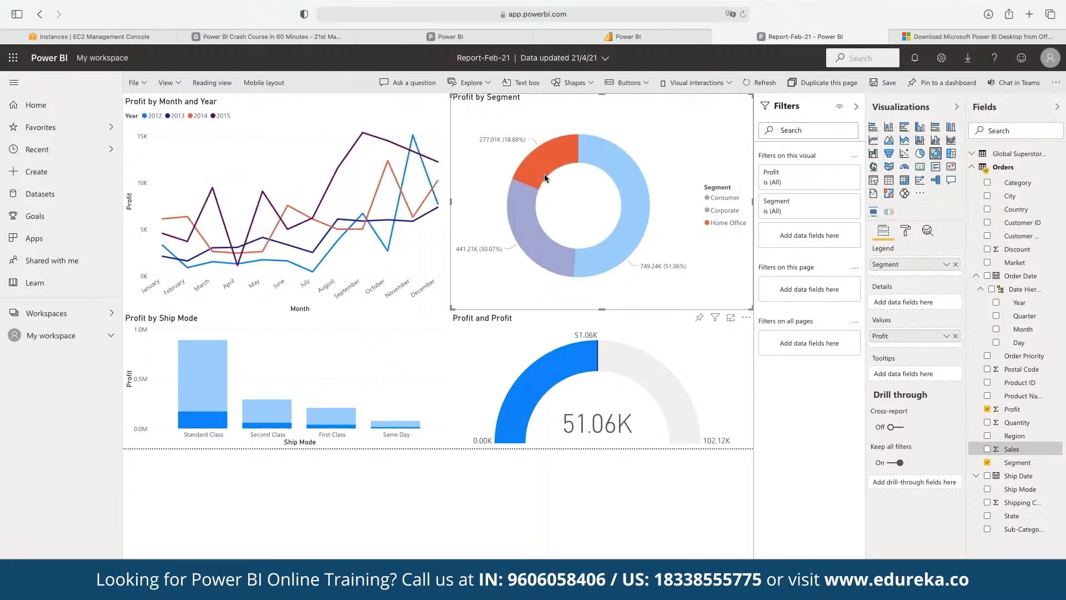
{"action": "left_click", "coordinate": [622, 179]}
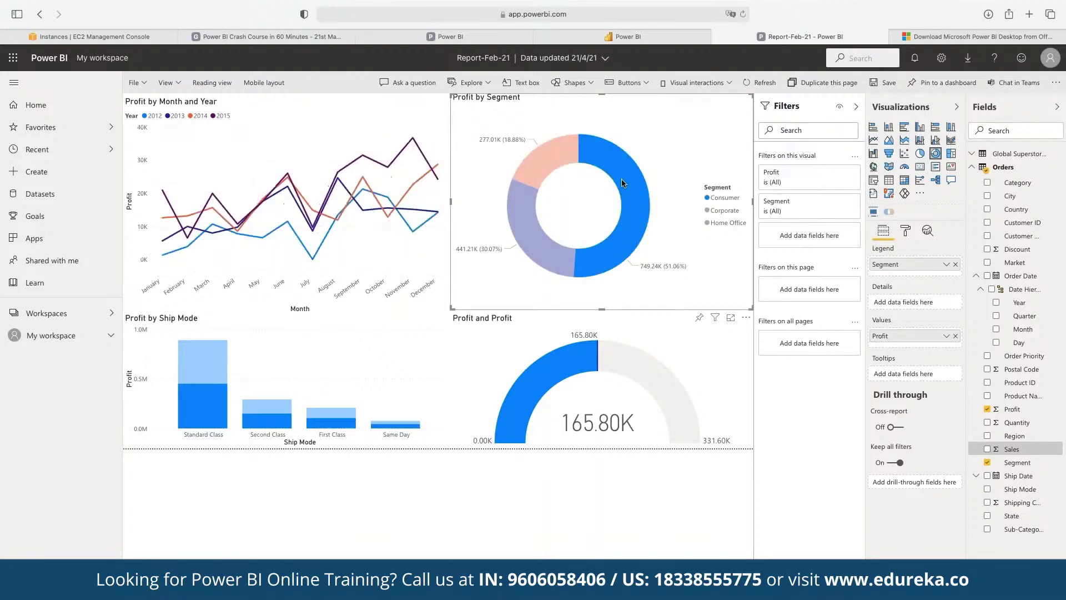
{"action": "mouse_move", "coordinate": [360, 185]}
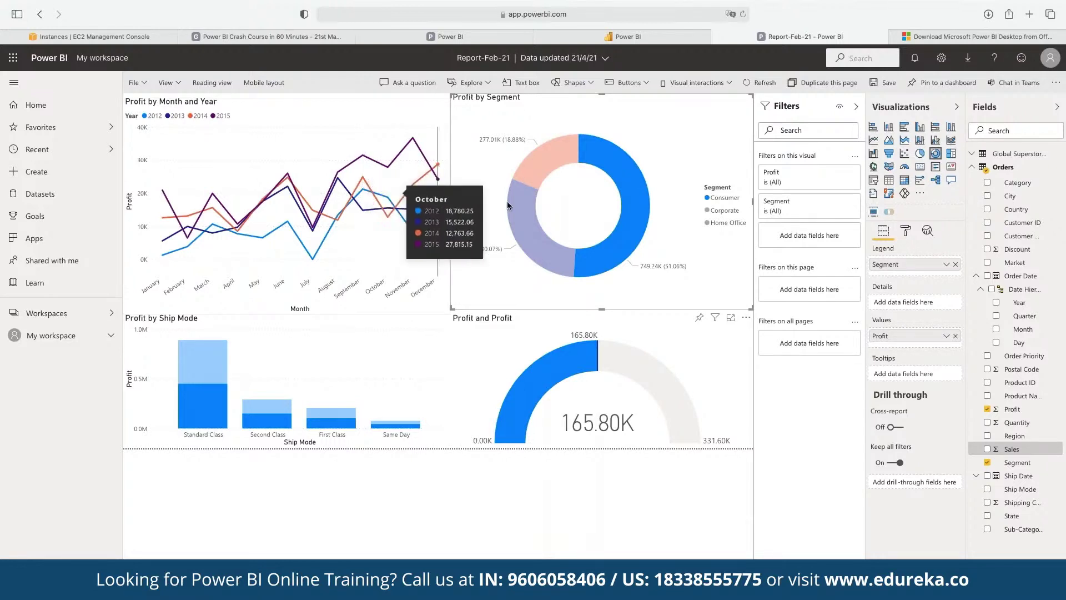
{"action": "mouse_move", "coordinate": [525, 211]}
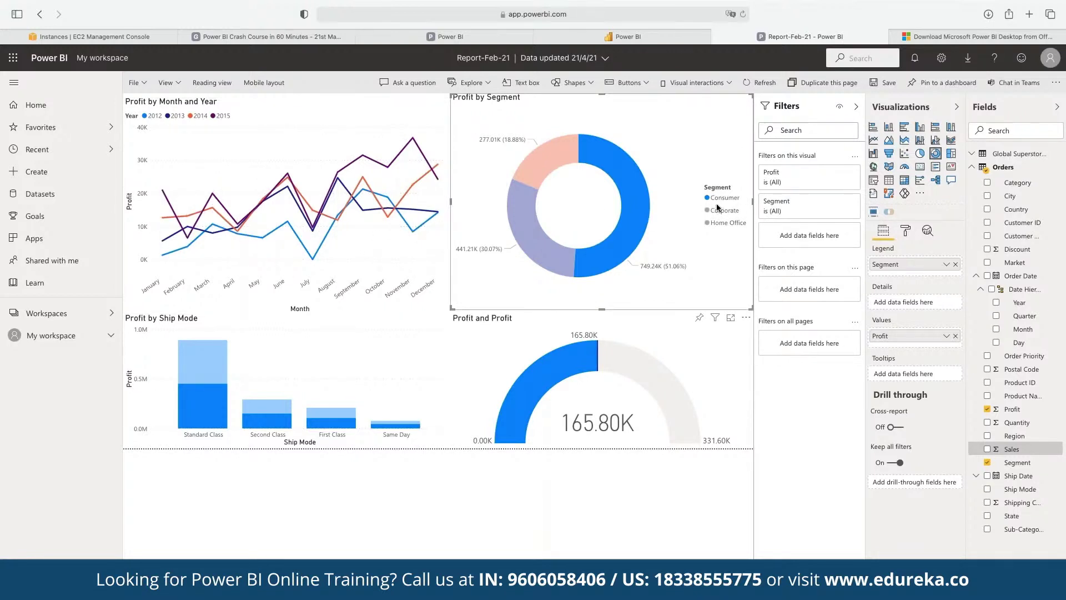
{"action": "mouse_move", "coordinate": [352, 222]}
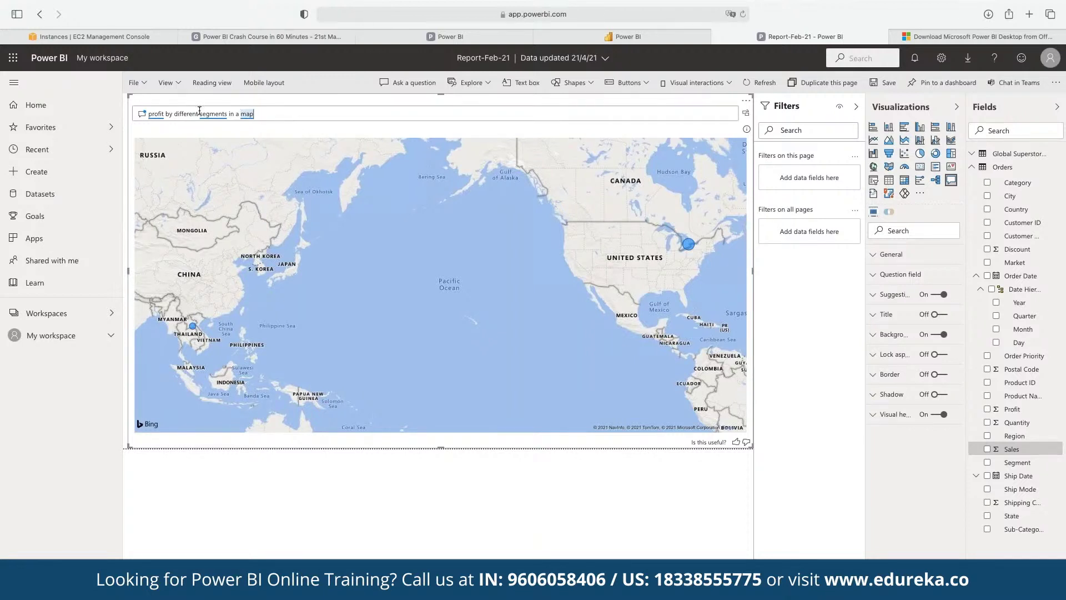
Step: Clear the question about profit by segments in a map and delete the Q&A visual from the page
{"action": "triple_click", "coordinate": [228, 113]}
{"action": "key", "text": "BackSpace"}
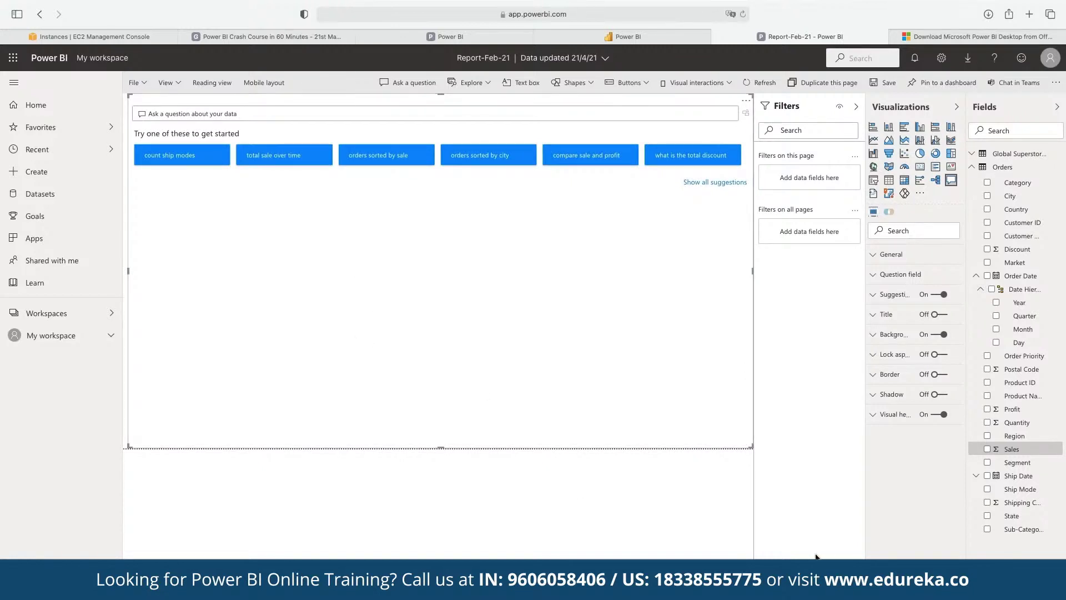
{"action": "key", "text": "Delete"}
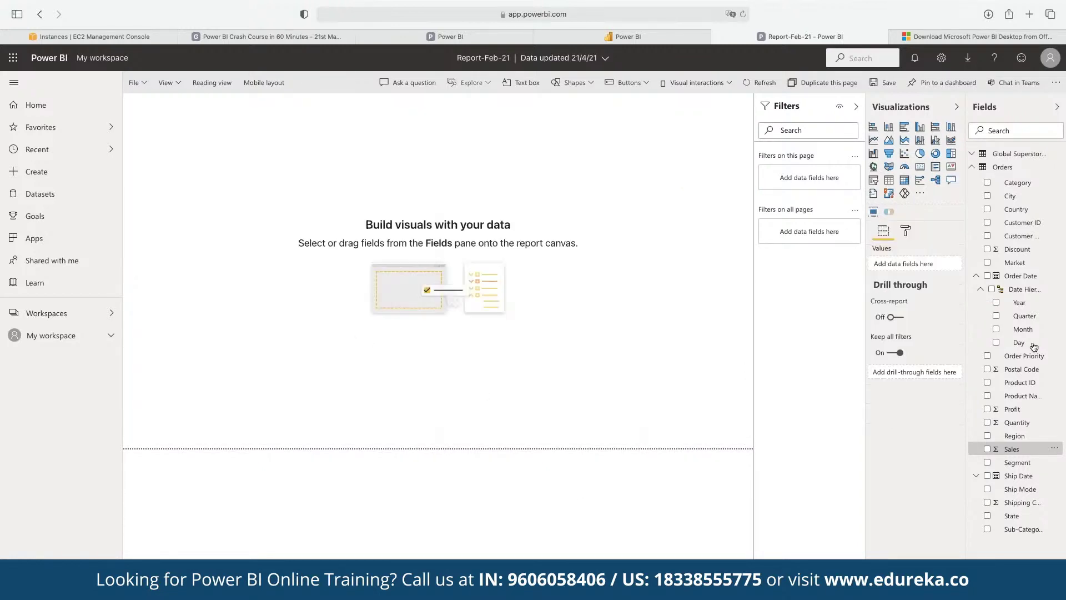